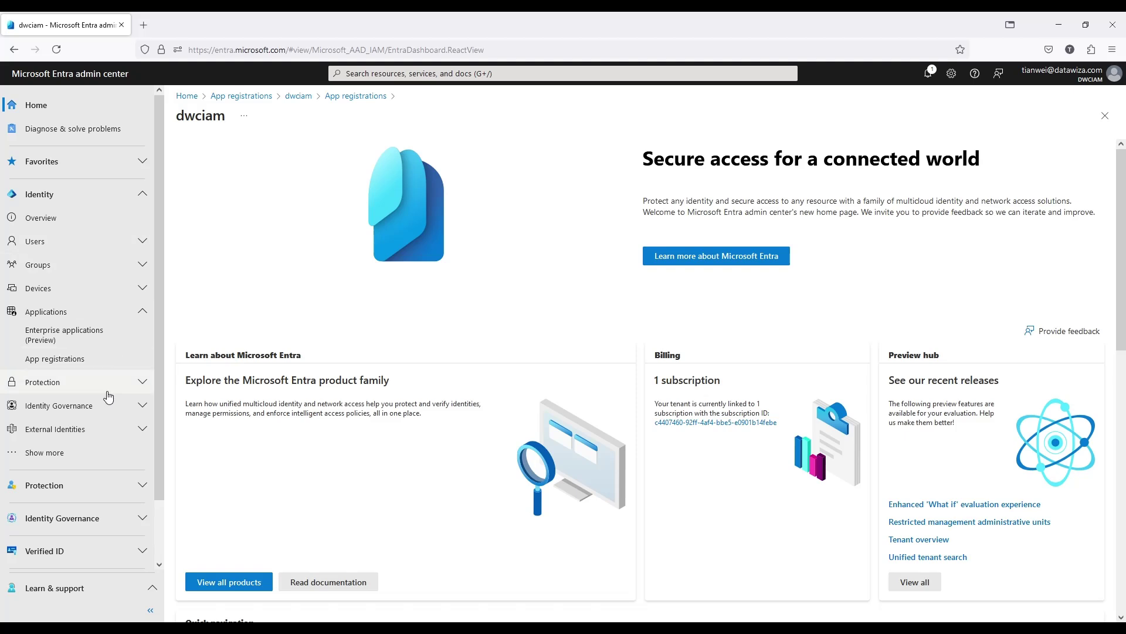
Start a new app registration named 'Datawiza Demo App' allowing organizational and personal Microsoft accounts
left_click(61, 359)
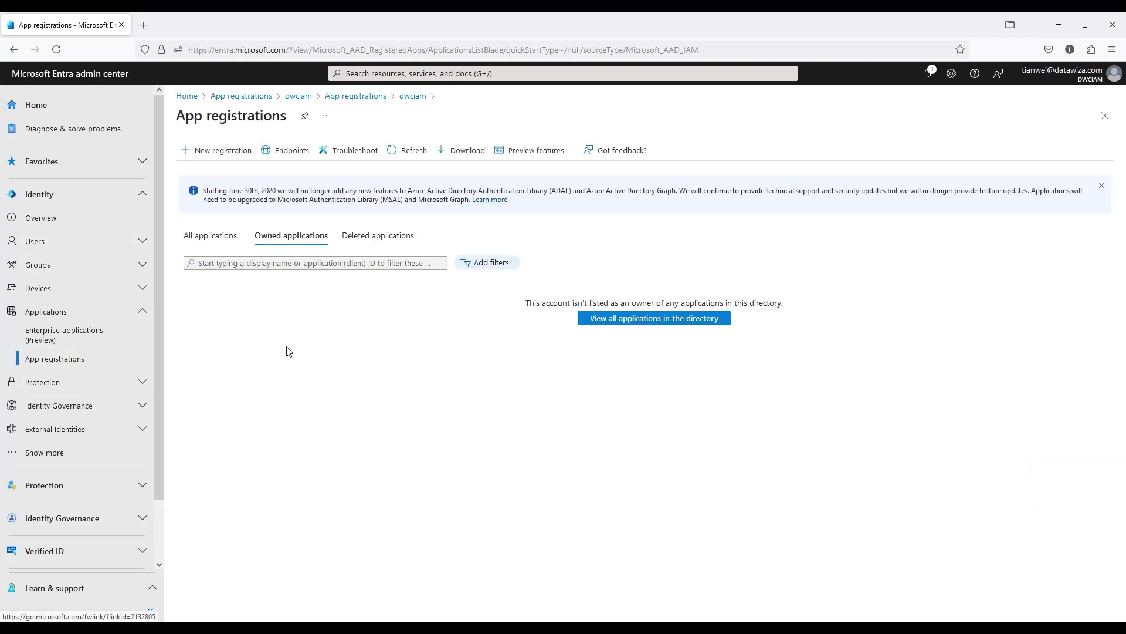
left_click(223, 156)
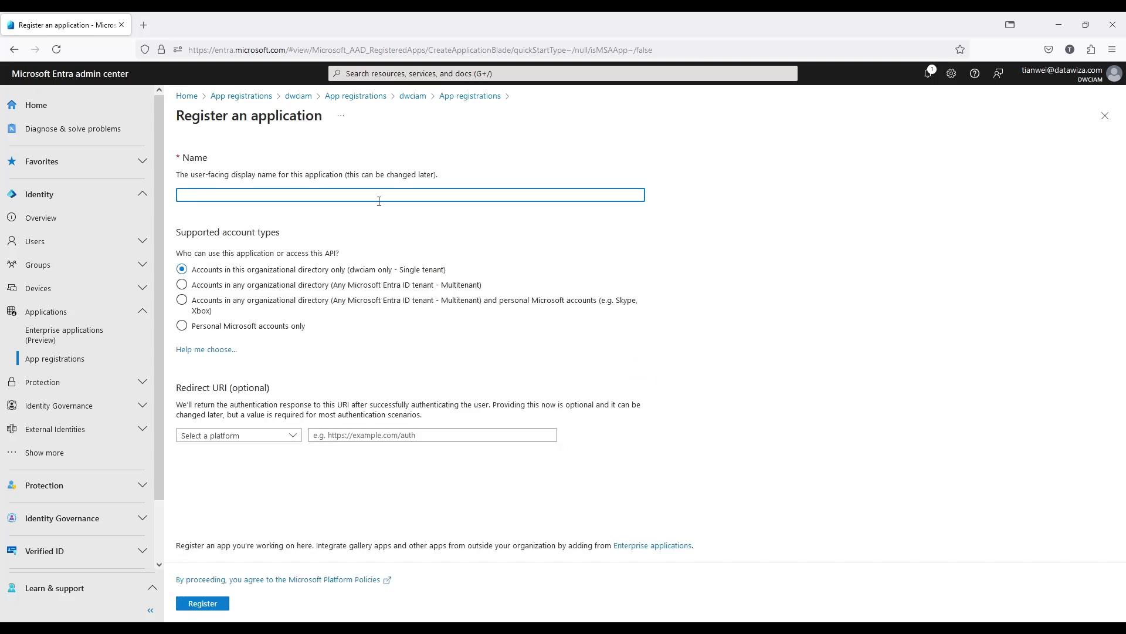
type("tawiza Demo App")
left_click(338, 305)
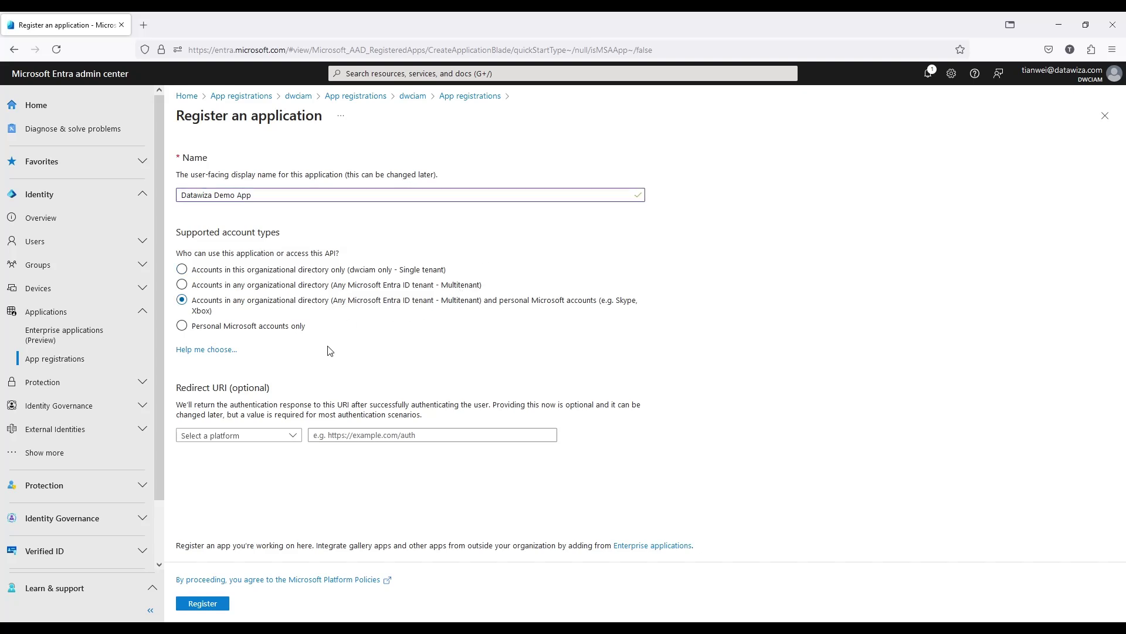
left_click(251, 440)
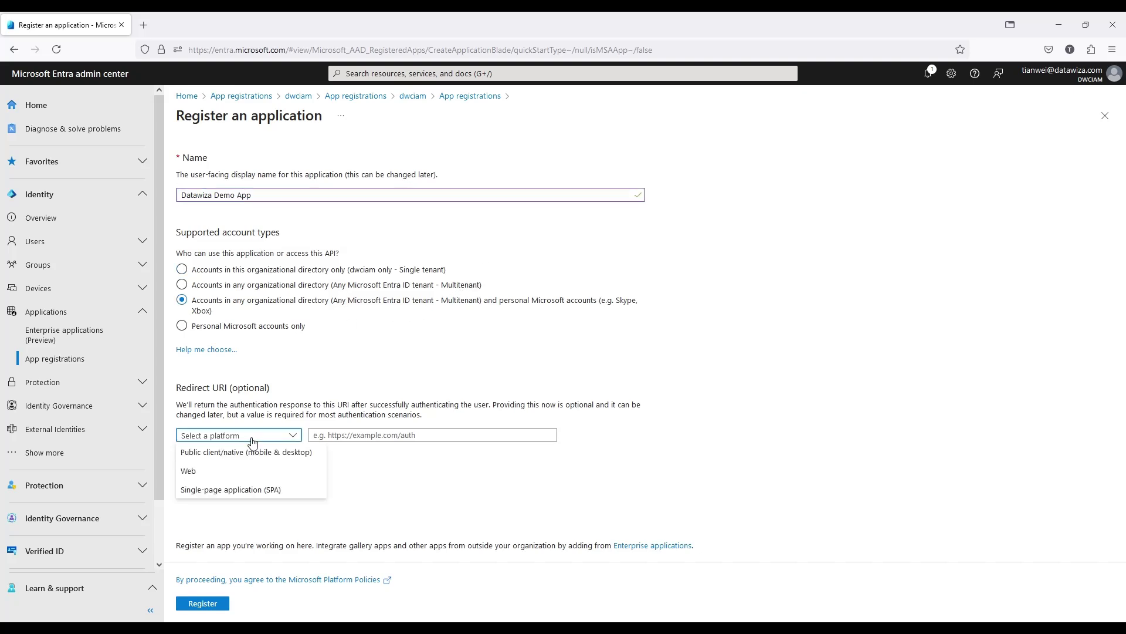
left_click(212, 472)
left_click(355, 441)
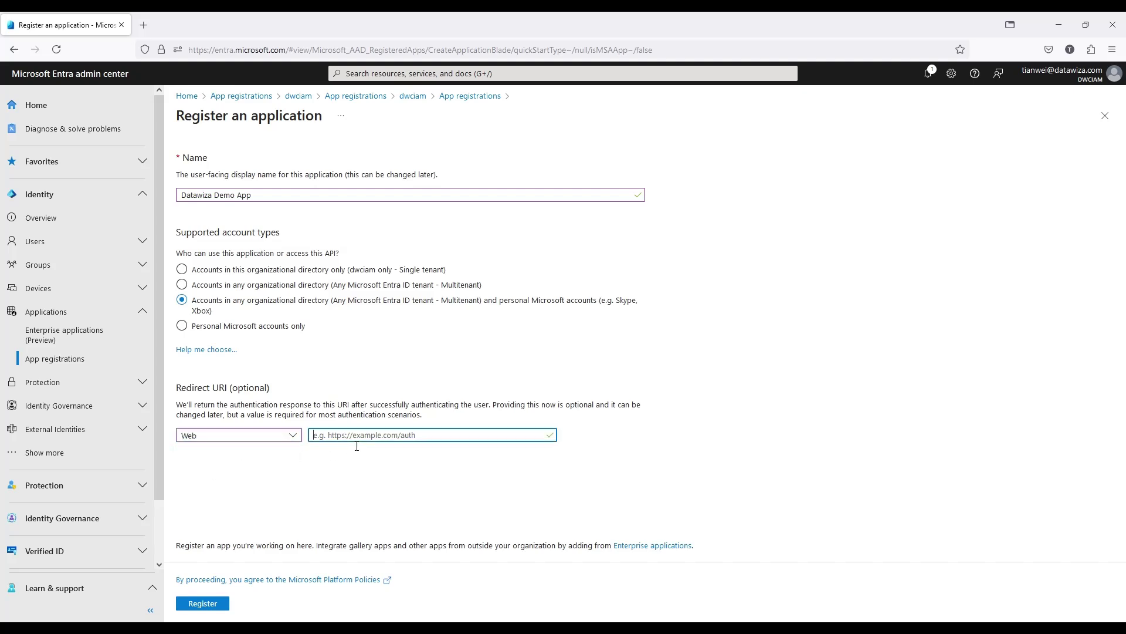
type("https")
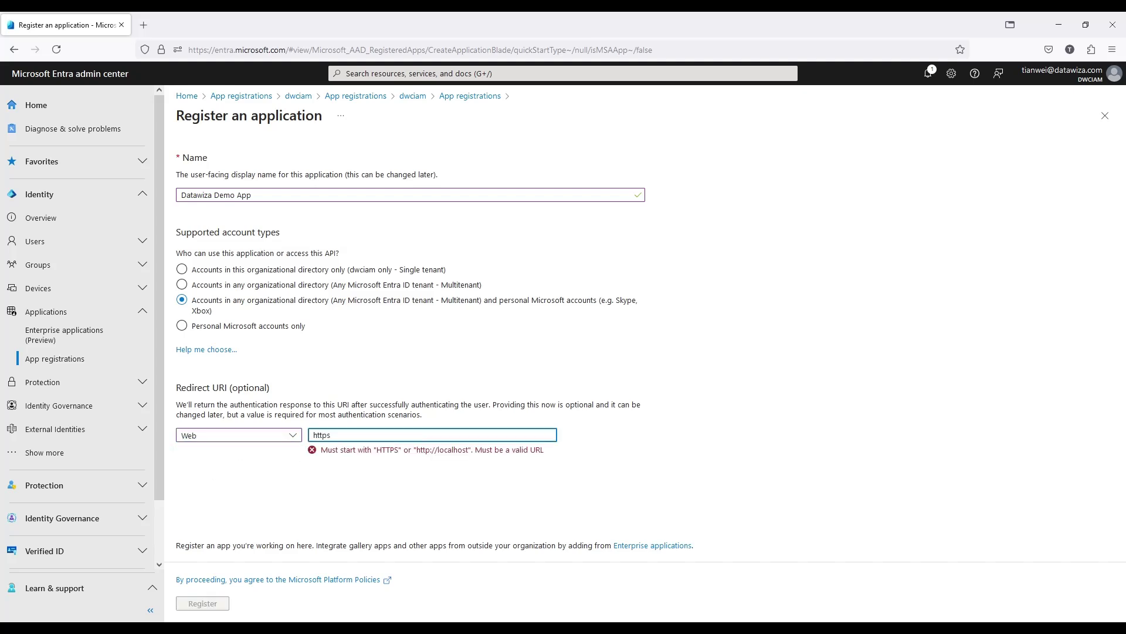
type("://app")
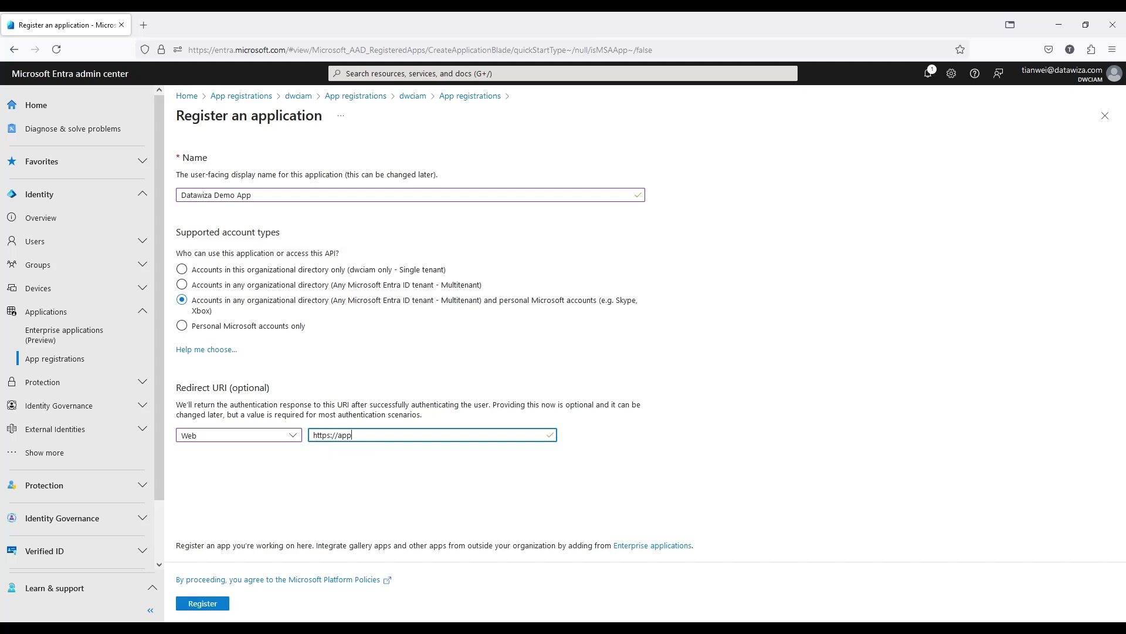
type(".example.com/datawiza/authoriza")
key("BackSpace")
type("zation")
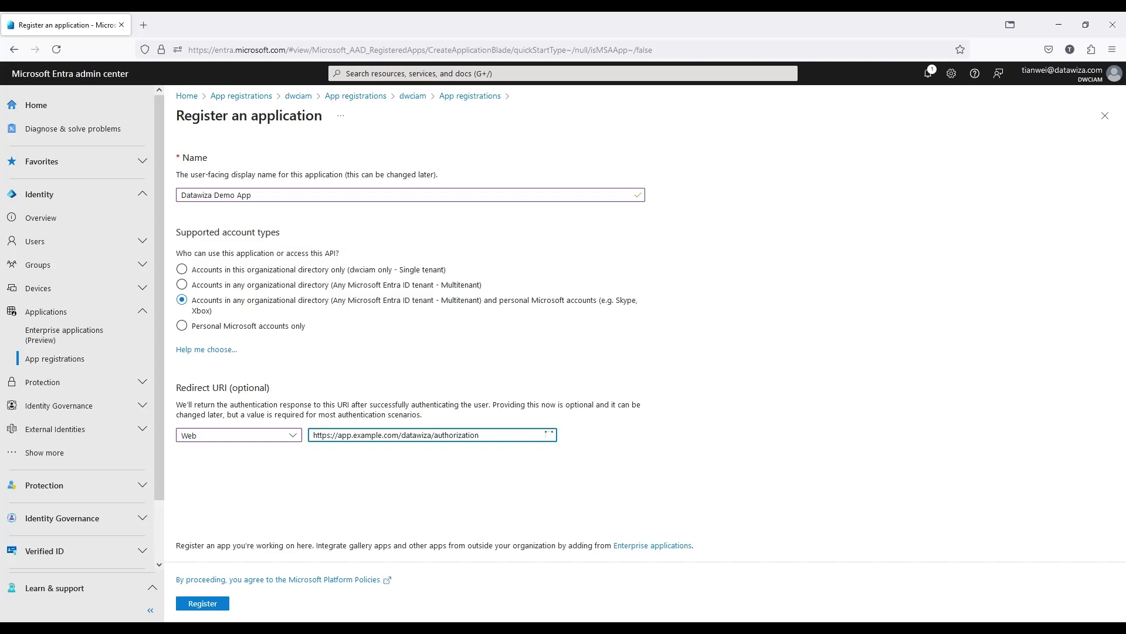
type("-code/callback")
Register Datawiza Demo App and copy its Application (client) ID and Directory (tenant) ID
left_click(217, 604)
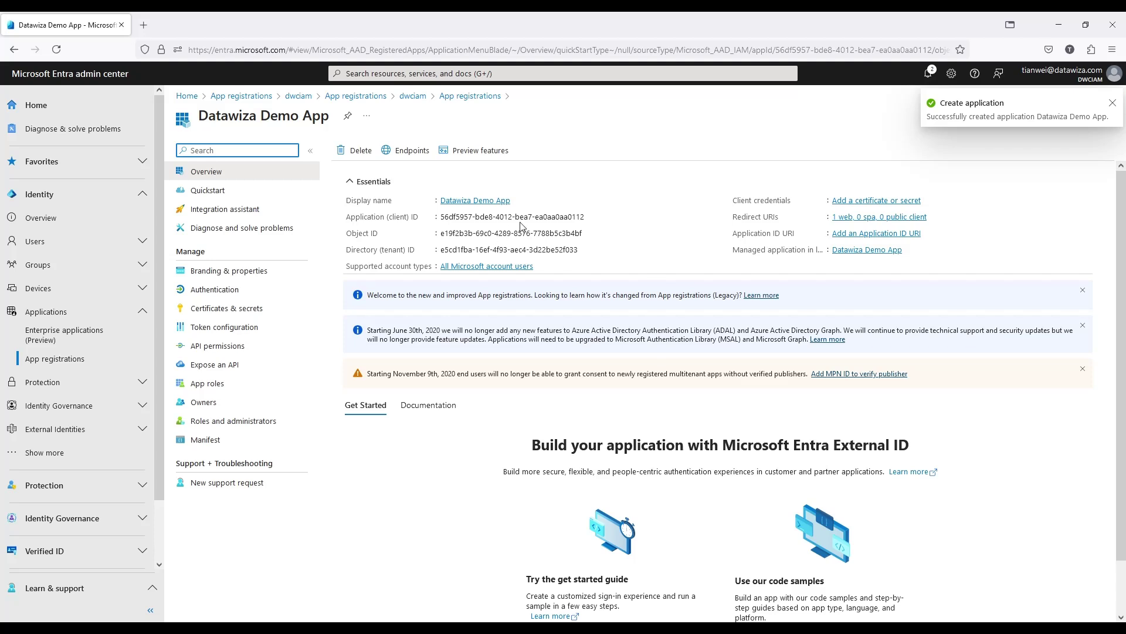
left_click(592, 216)
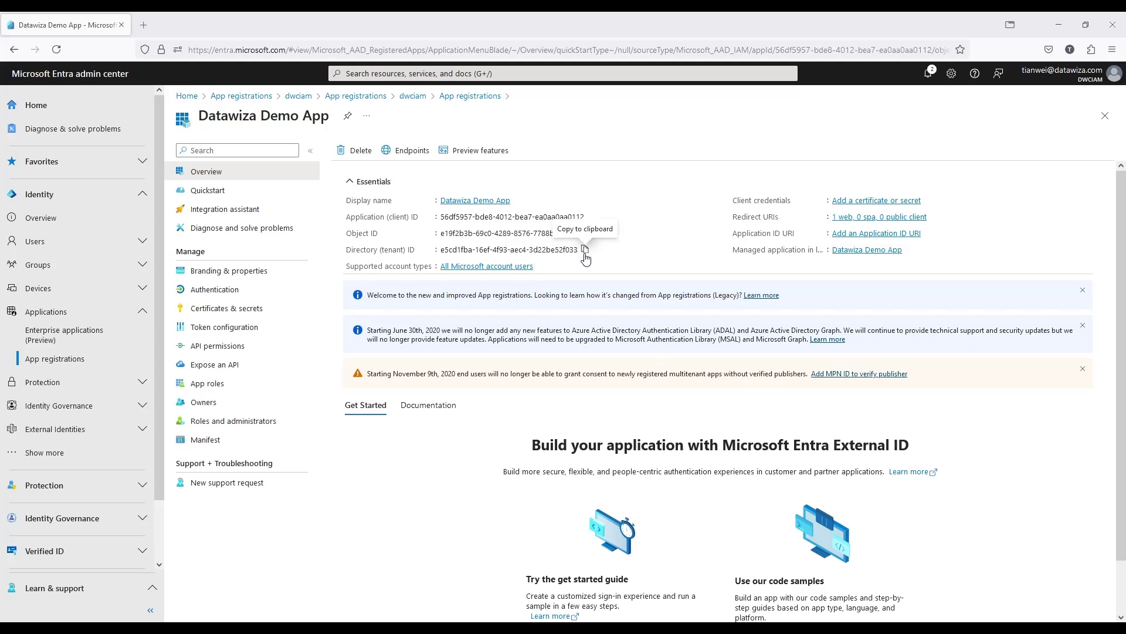
left_click(585, 249)
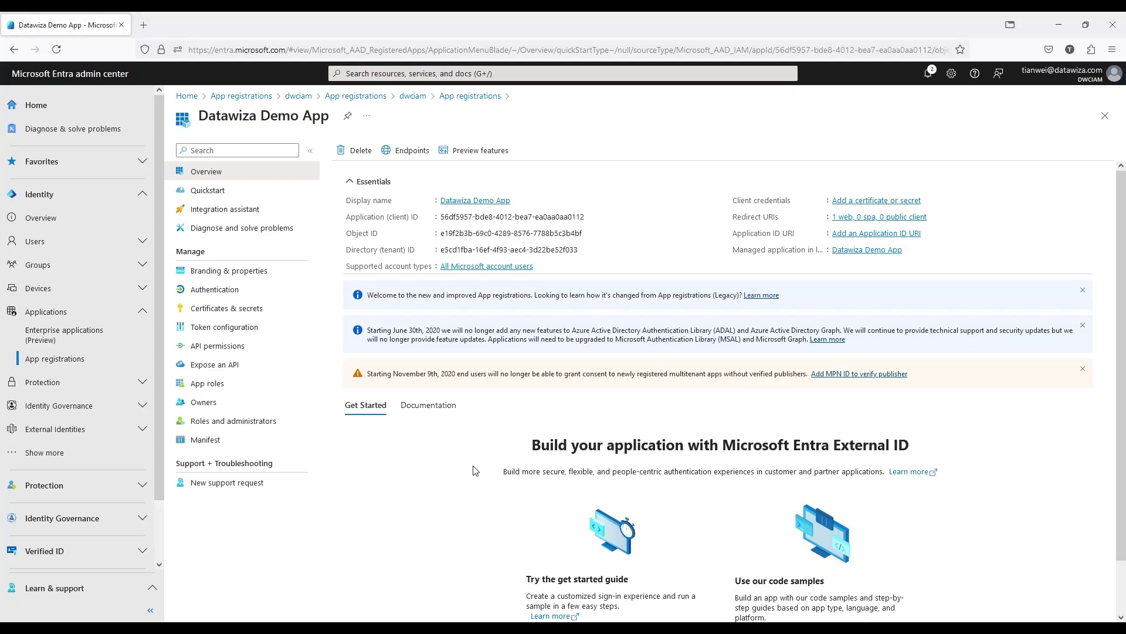
left_click(259, 308)
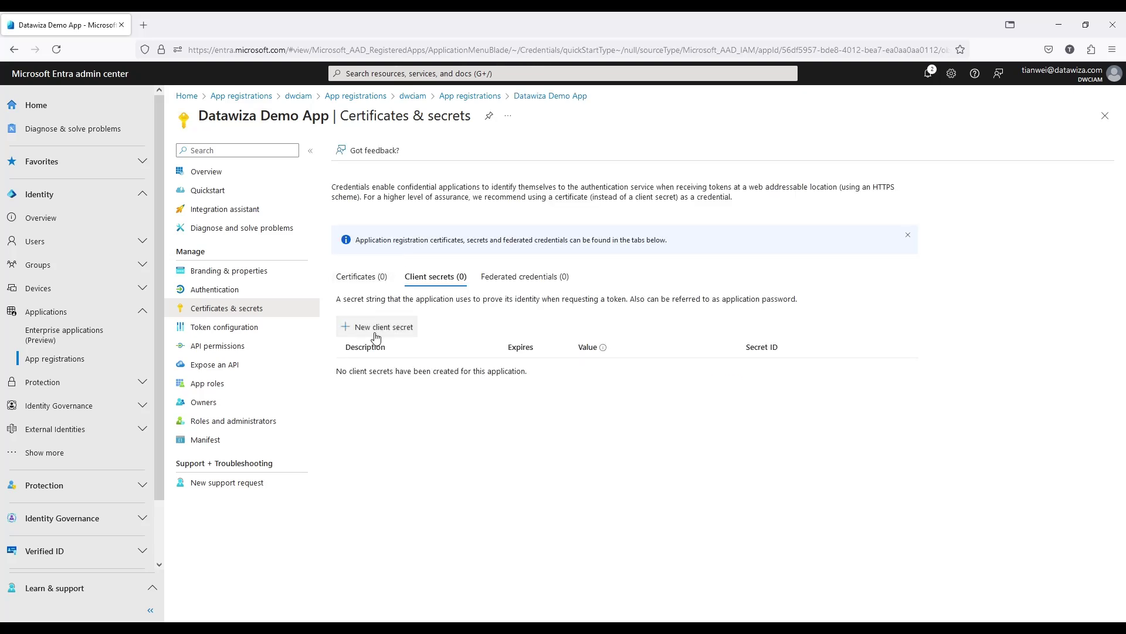
Add a new client secret with description 'dap use' and copy its secret value
left_click(375, 329)
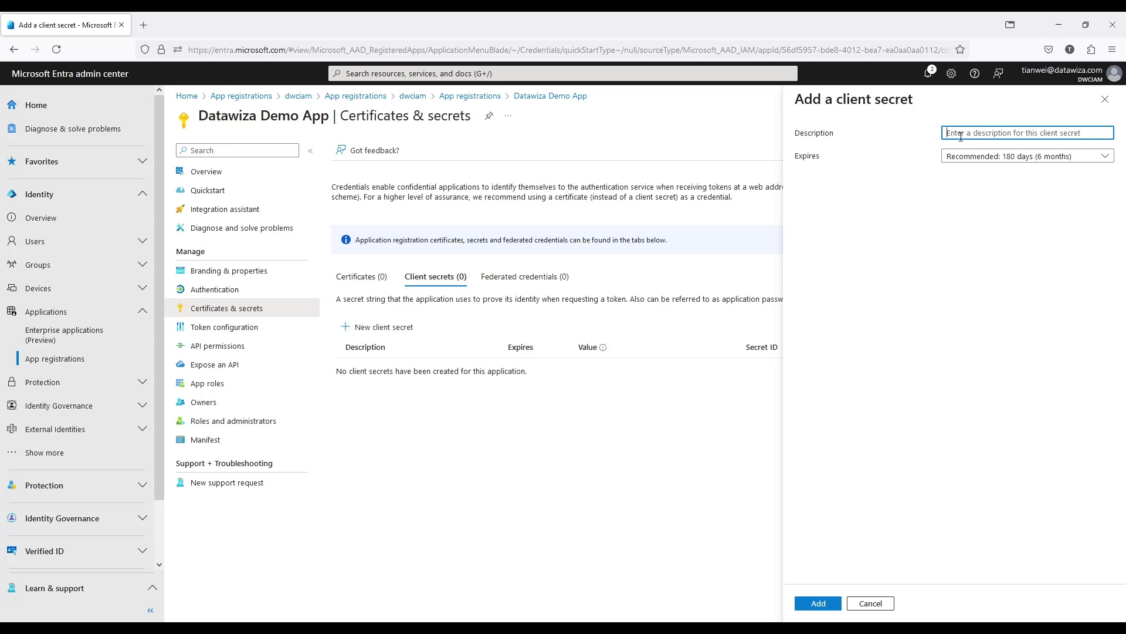
type("dap use")
left_click(821, 604)
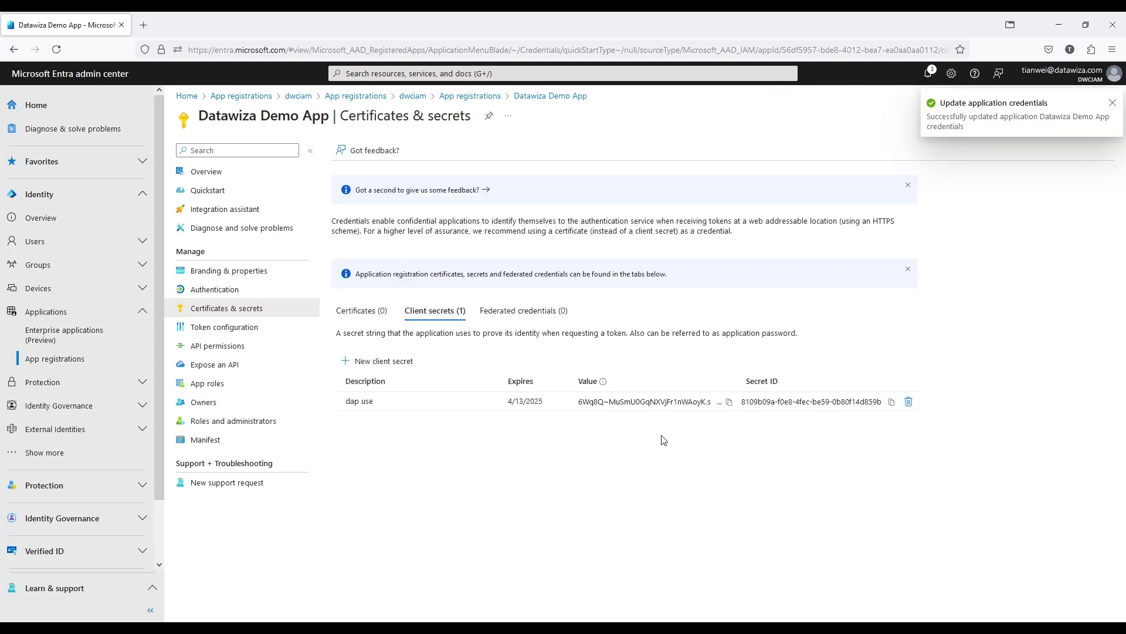
left_click(729, 401)
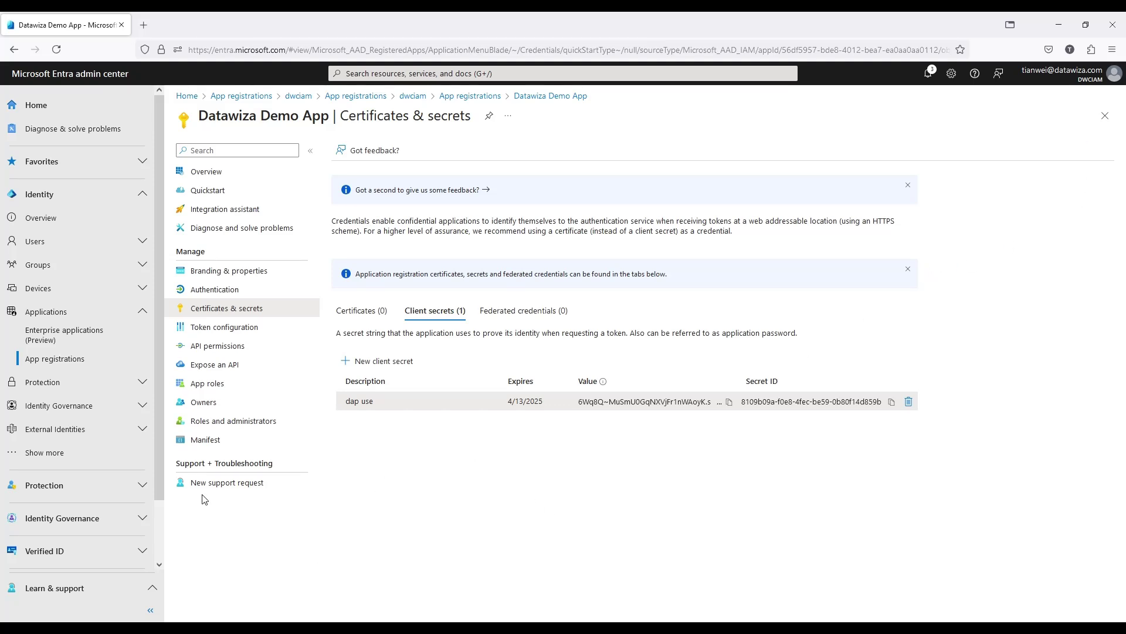
Under External Identities, create a new sign-up and sign-in user flow called dw_demo
scroll(143, 512, "down", 2)
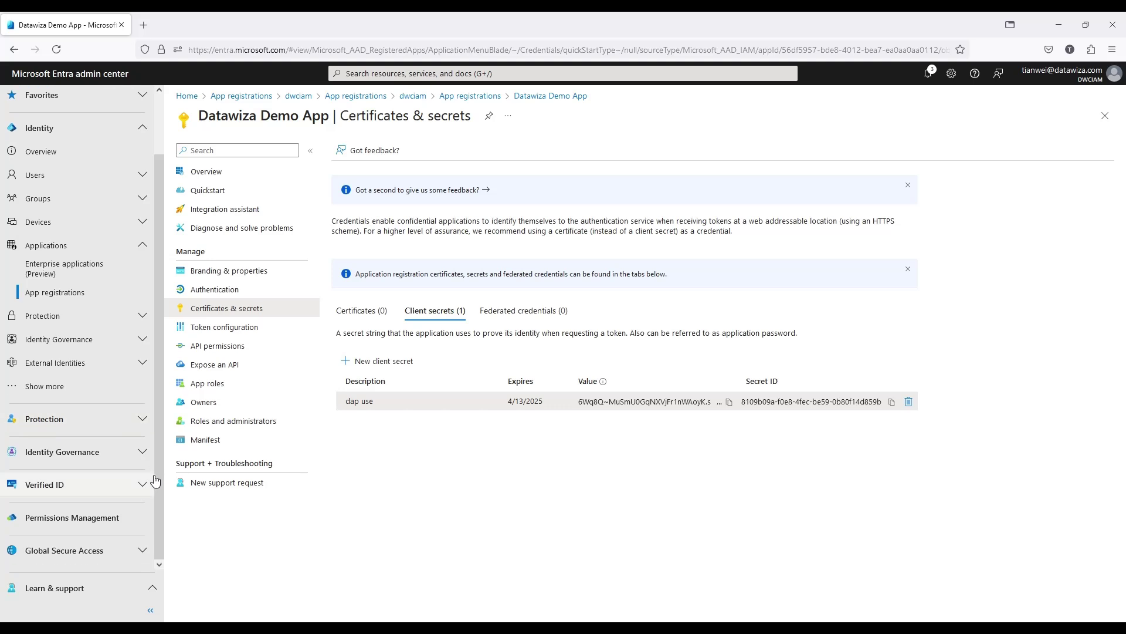
left_click(92, 364)
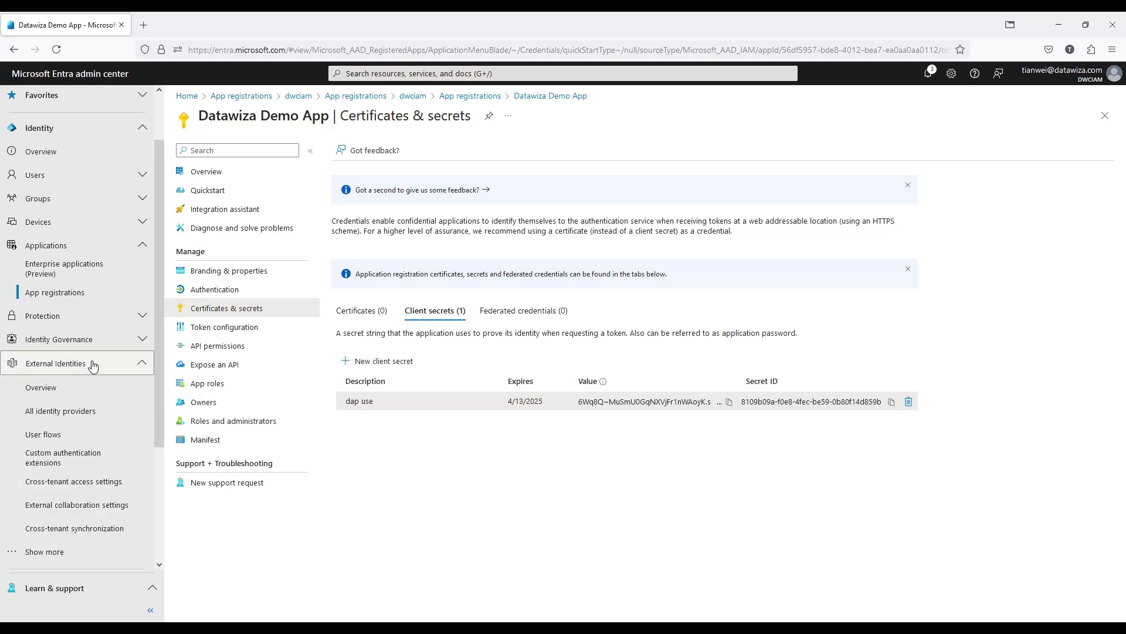
left_click(108, 434)
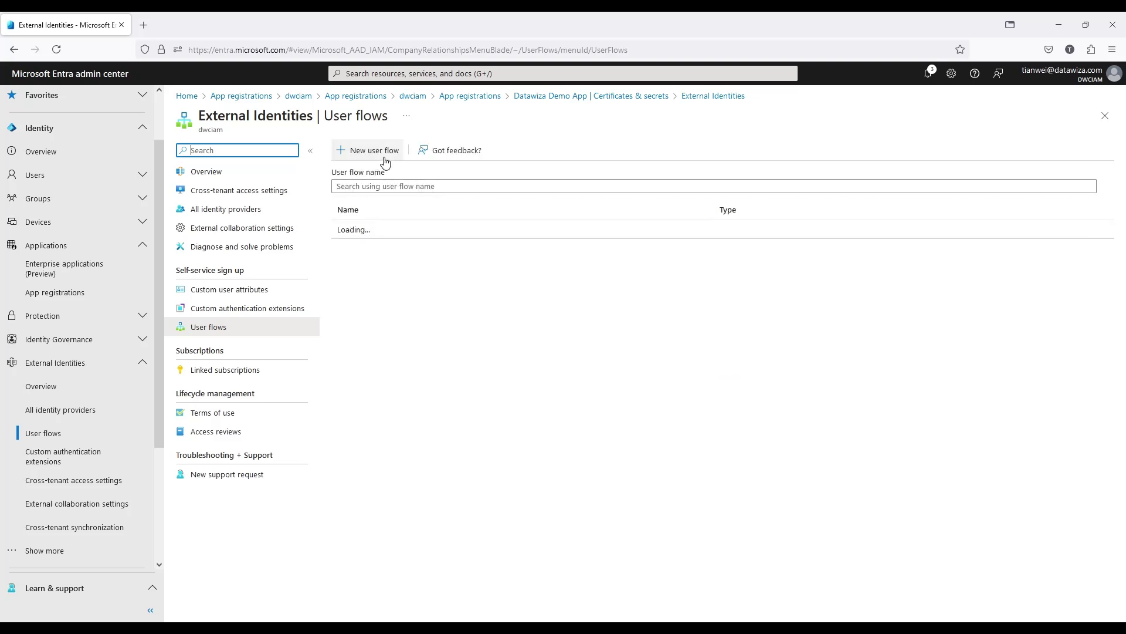
left_click(383, 155)
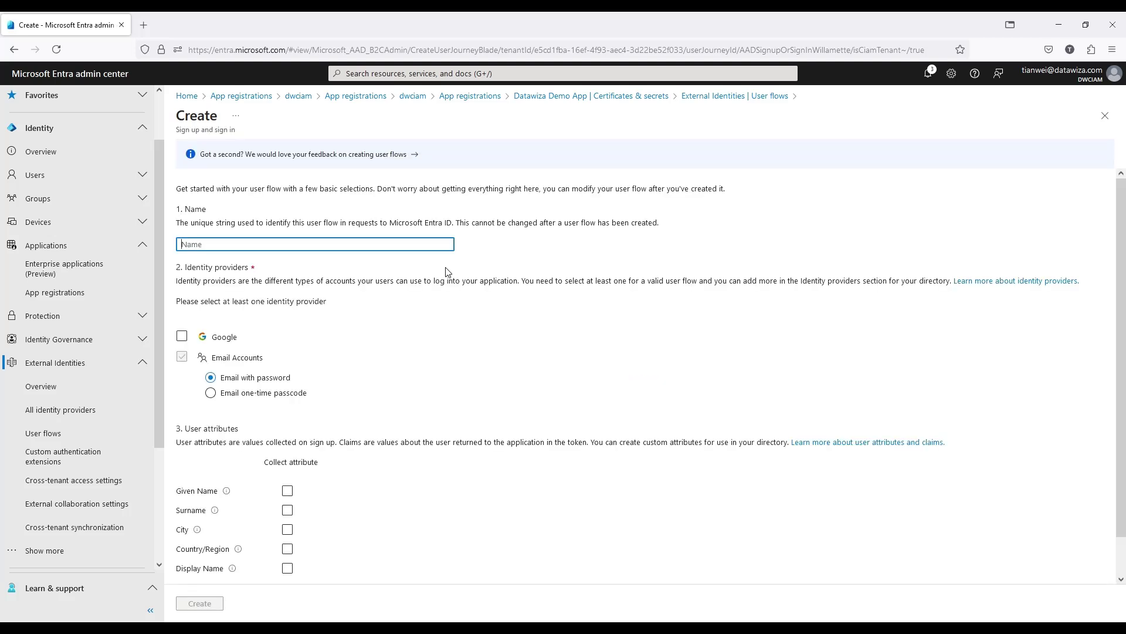
type("d")
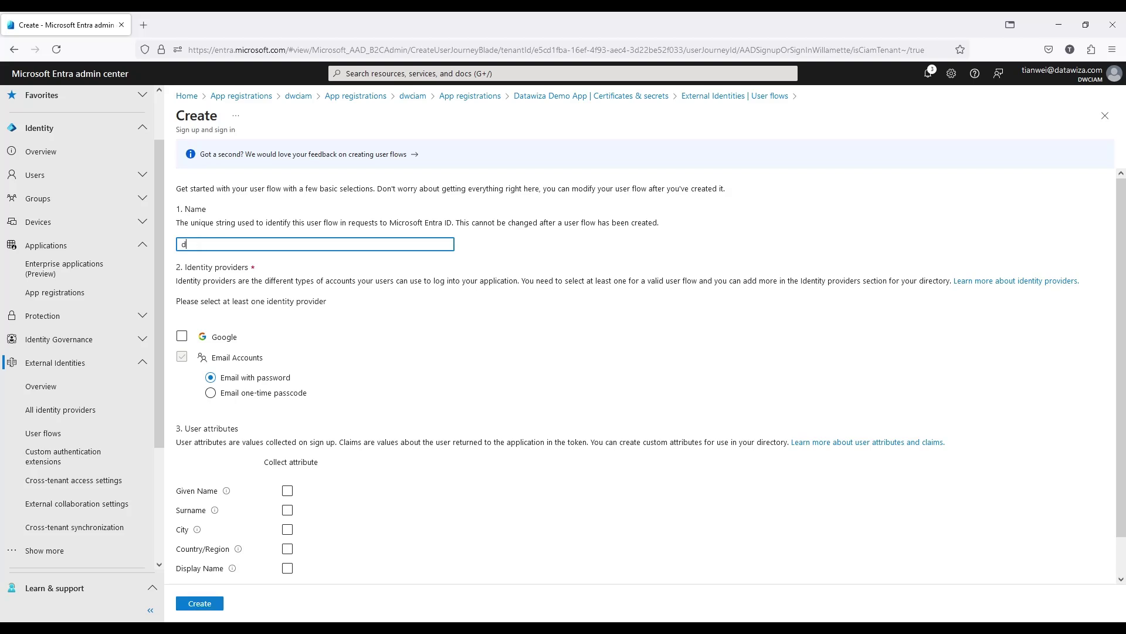
type("w_demo")
scroll(443, 505, "down", 1)
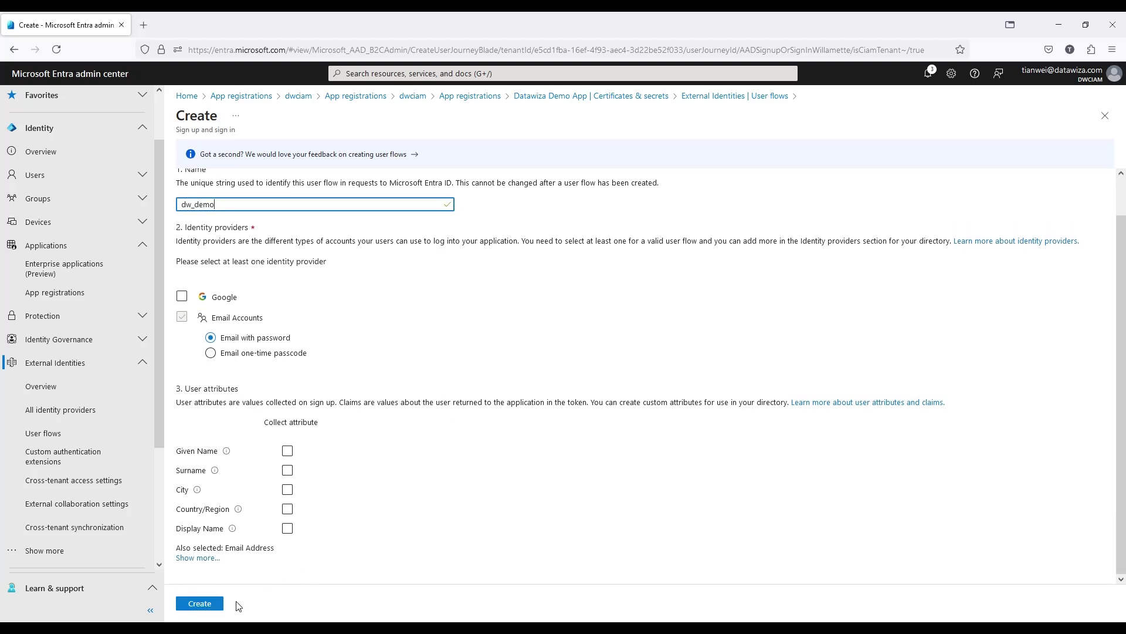
left_click(213, 609)
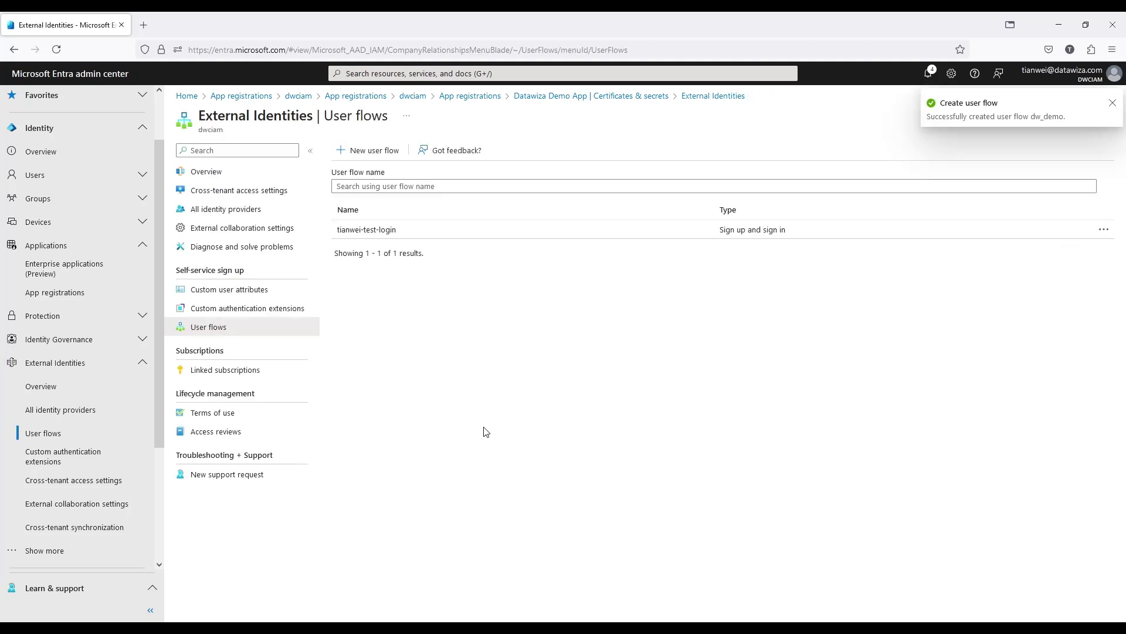
Add Datawiza Demo App to the applications of the dw_demo user flow
left_click(363, 230)
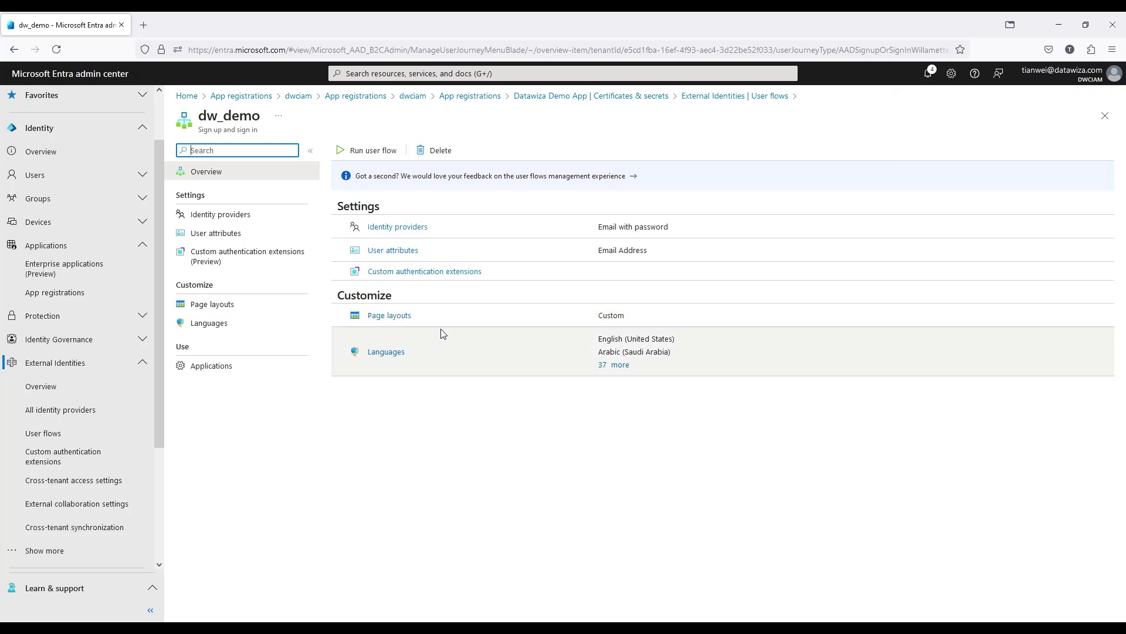
left_click(217, 366)
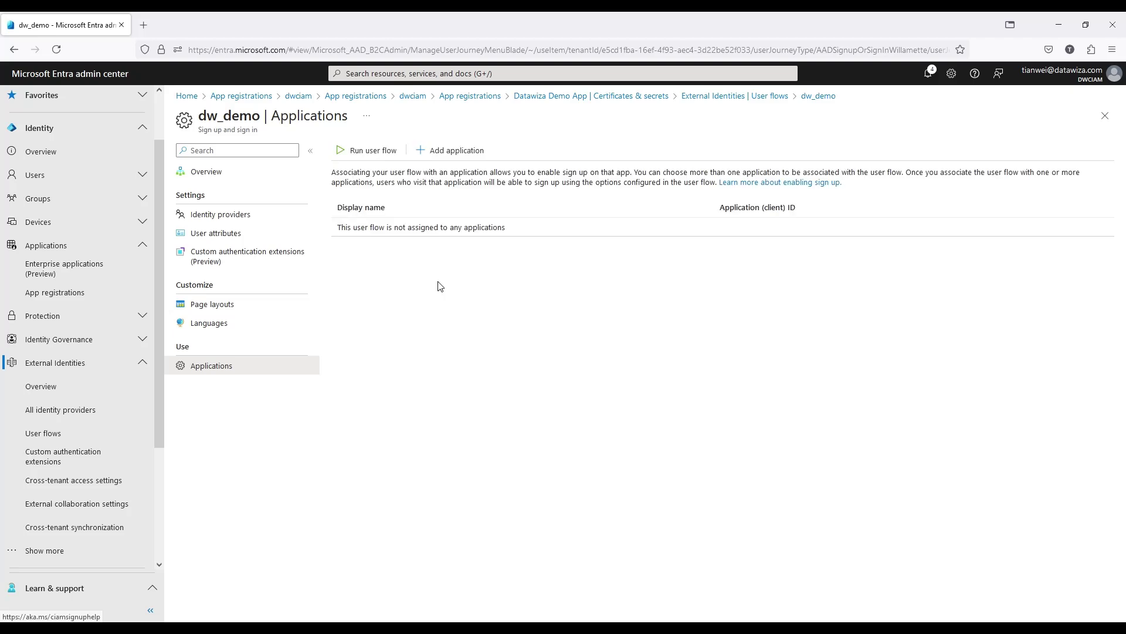
left_click(454, 151)
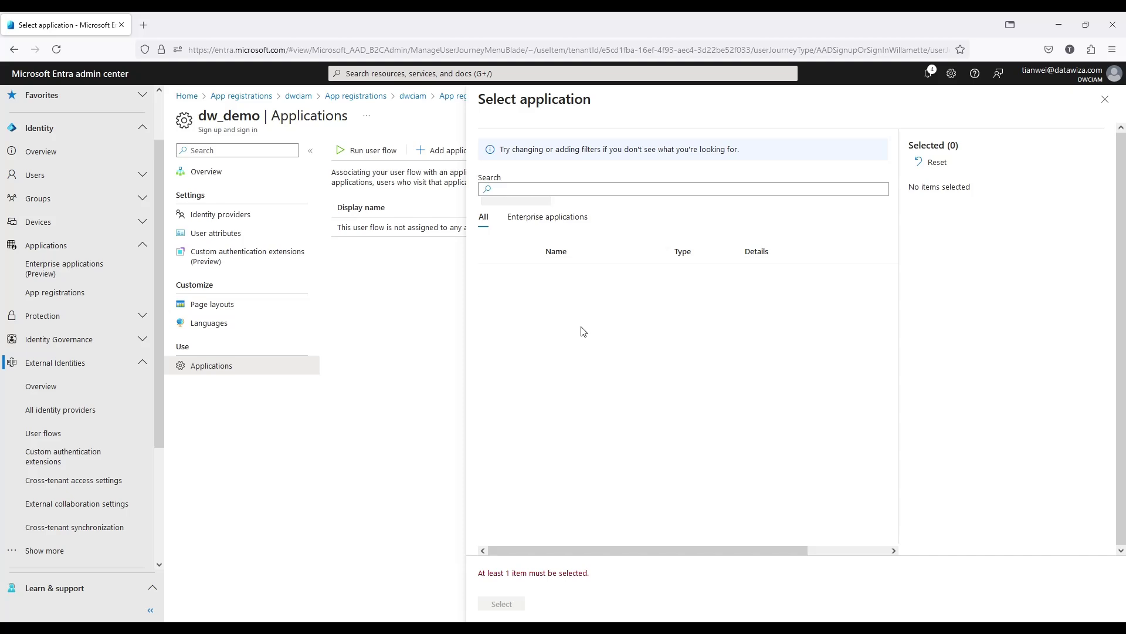
left_click(492, 334)
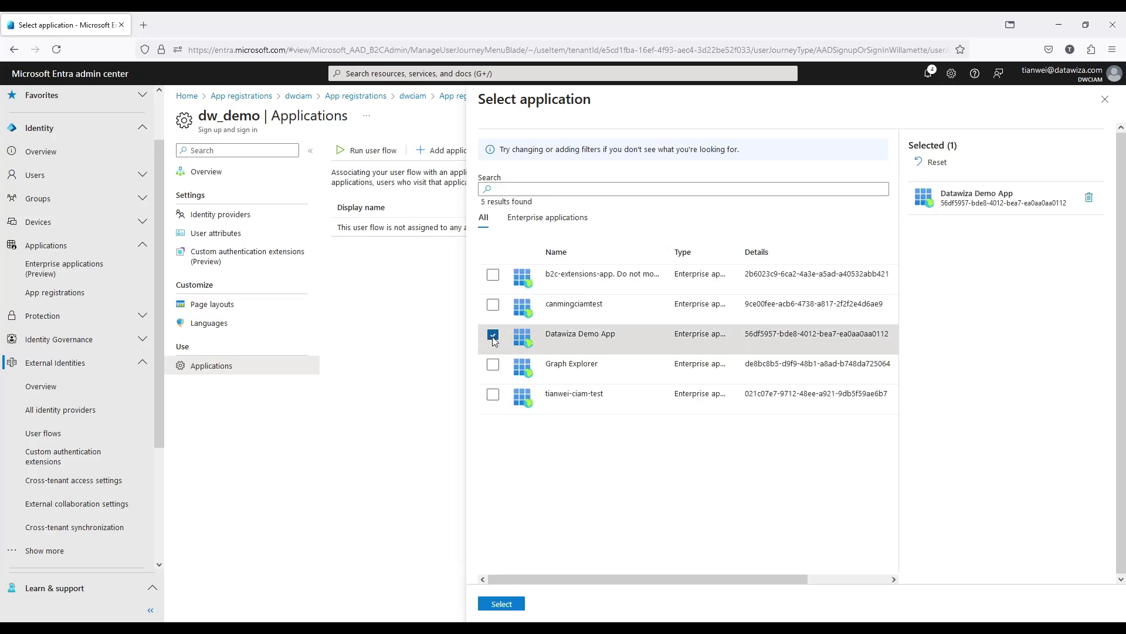
left_click(502, 604)
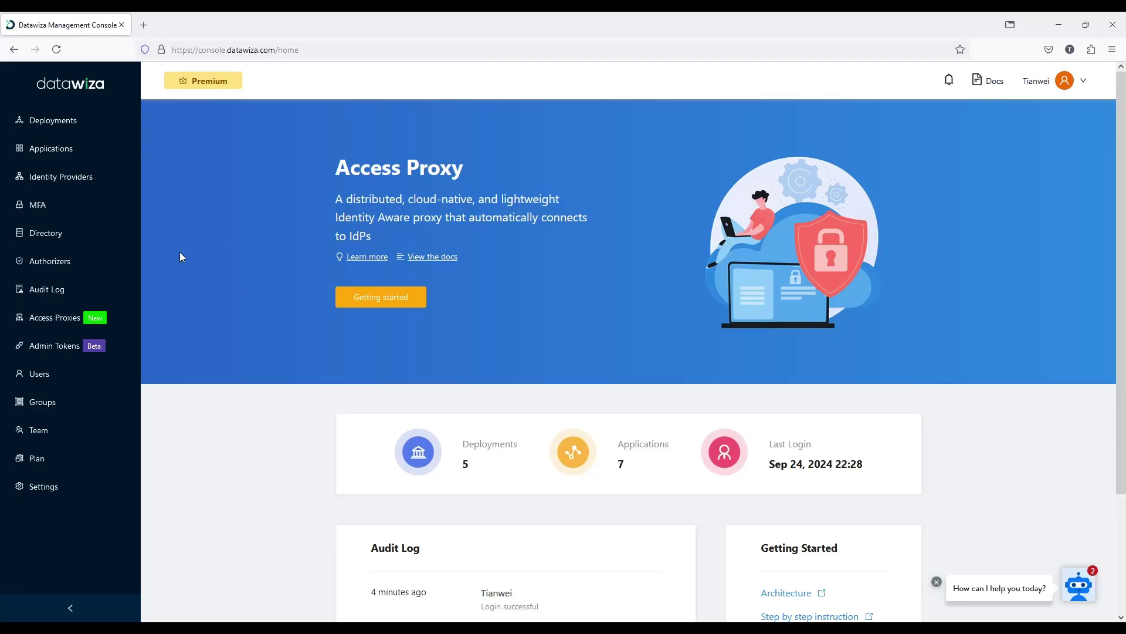
Start a new deployment named 'Datawiza Demo'
left_click(390, 297)
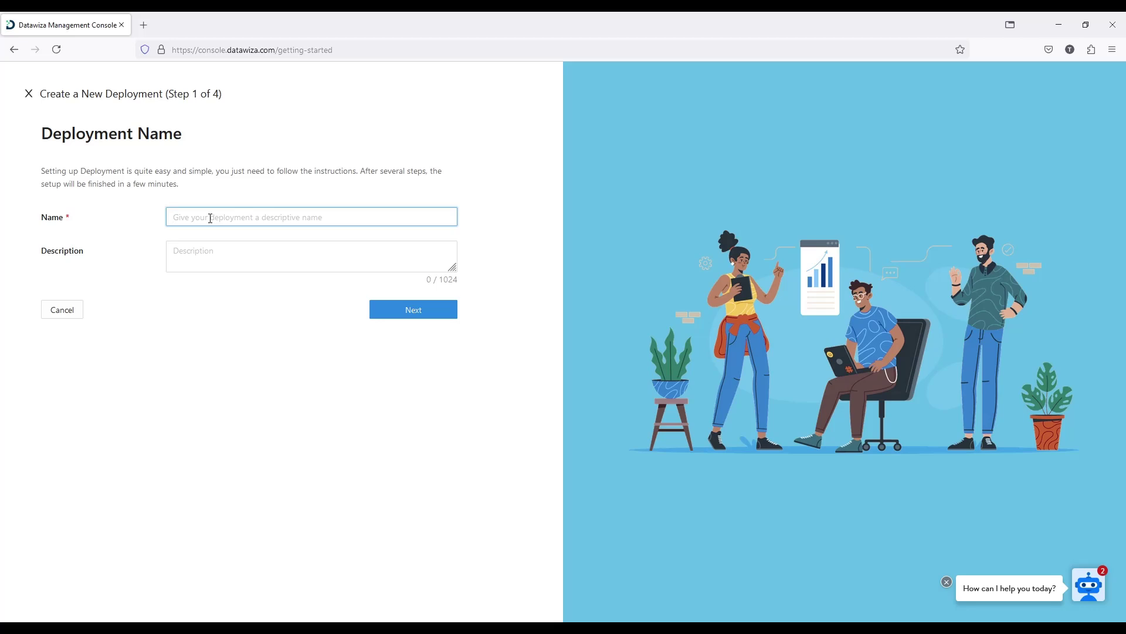
type("Datawiza Demo")
left_click(408, 313)
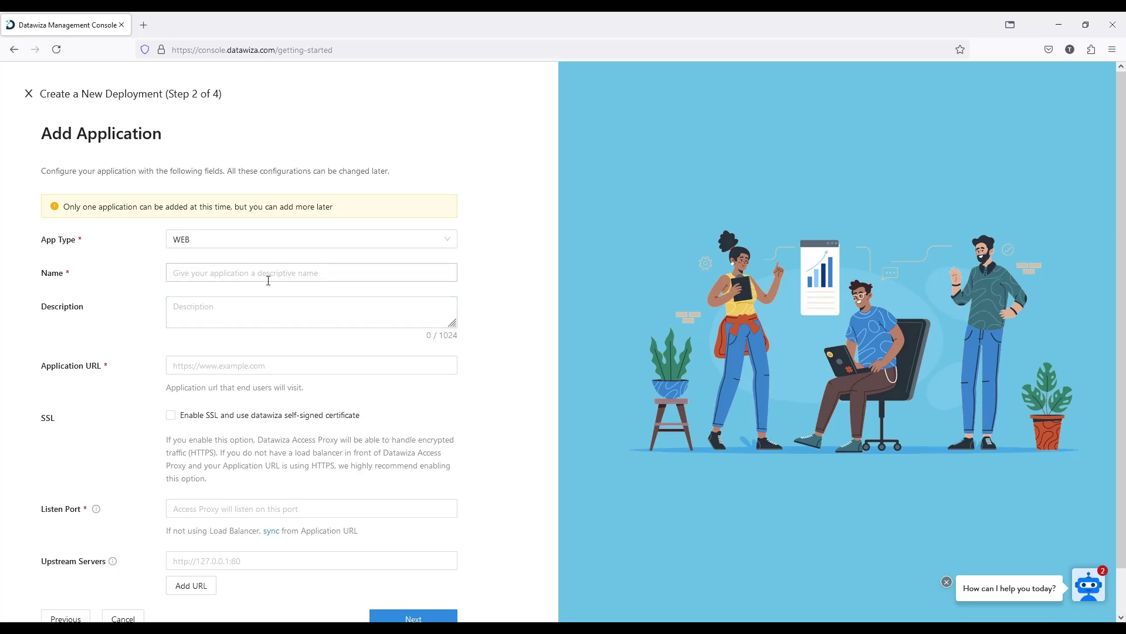
left_click(230, 279)
type("We")
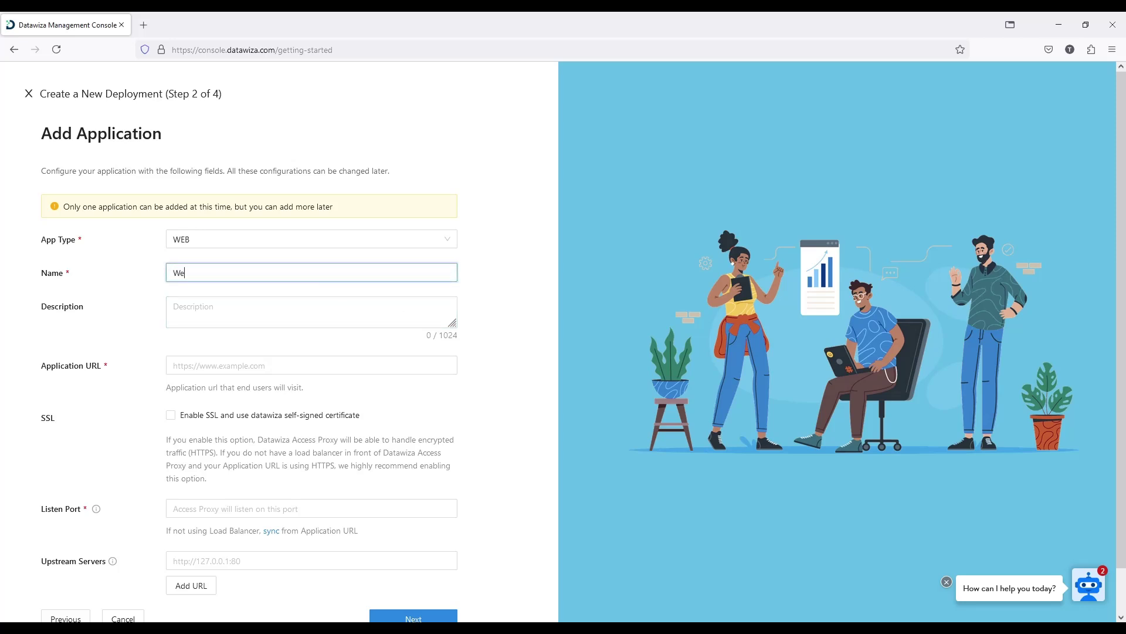
type("b App")
left_click(219, 372)
type("https://")
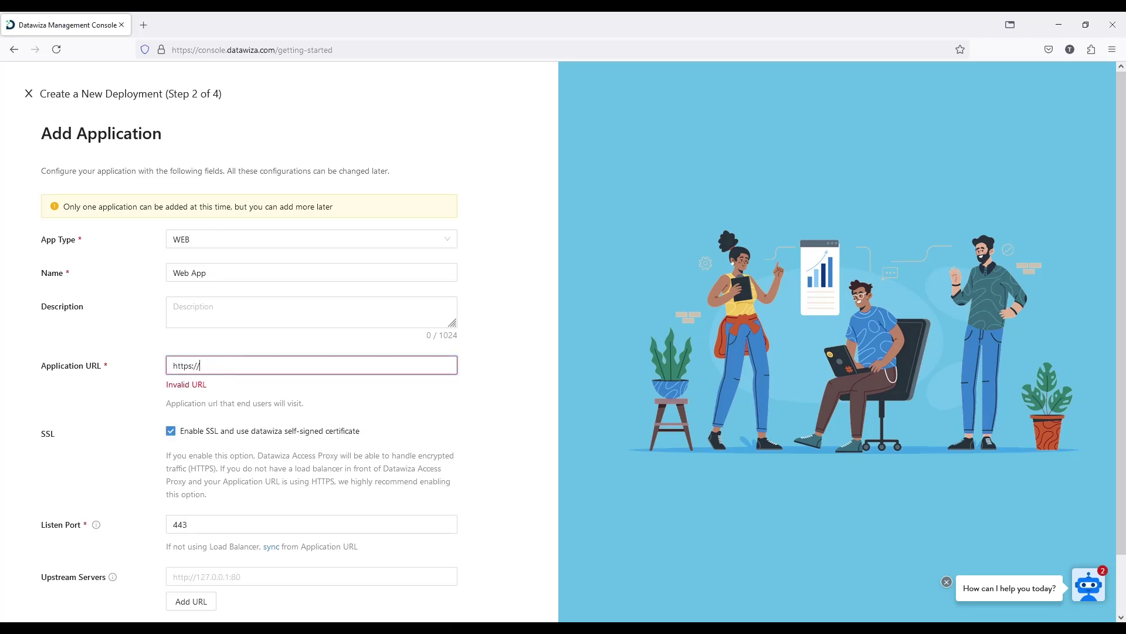
type("ap")
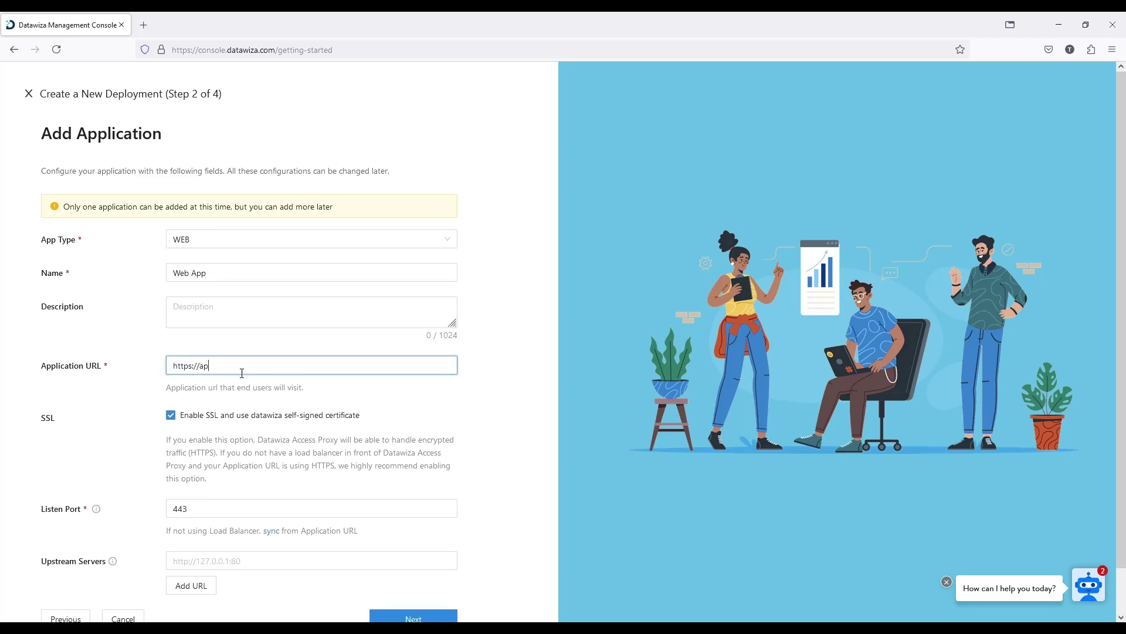
type("p.example.com")
scroll(103, 416, "down", 1)
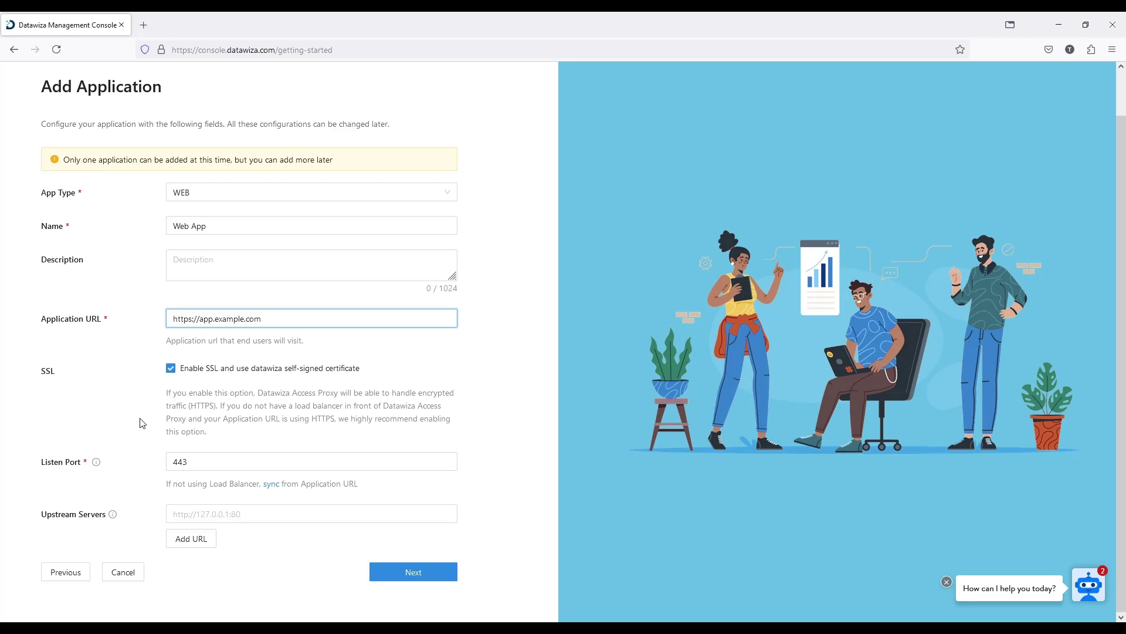
left_click(234, 514)
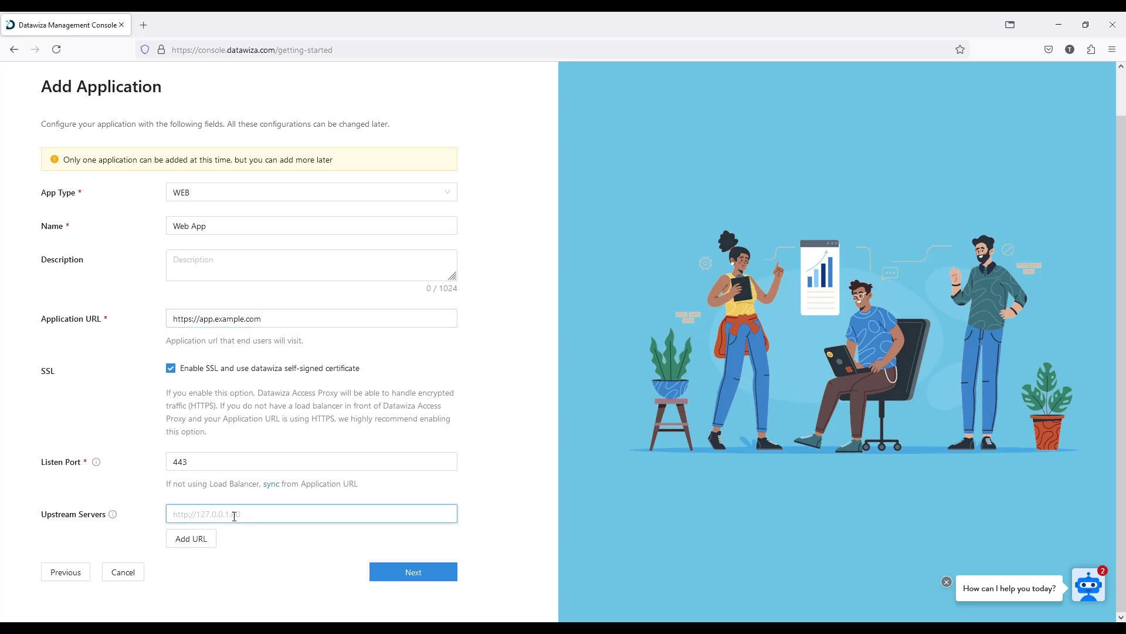
type("http:")
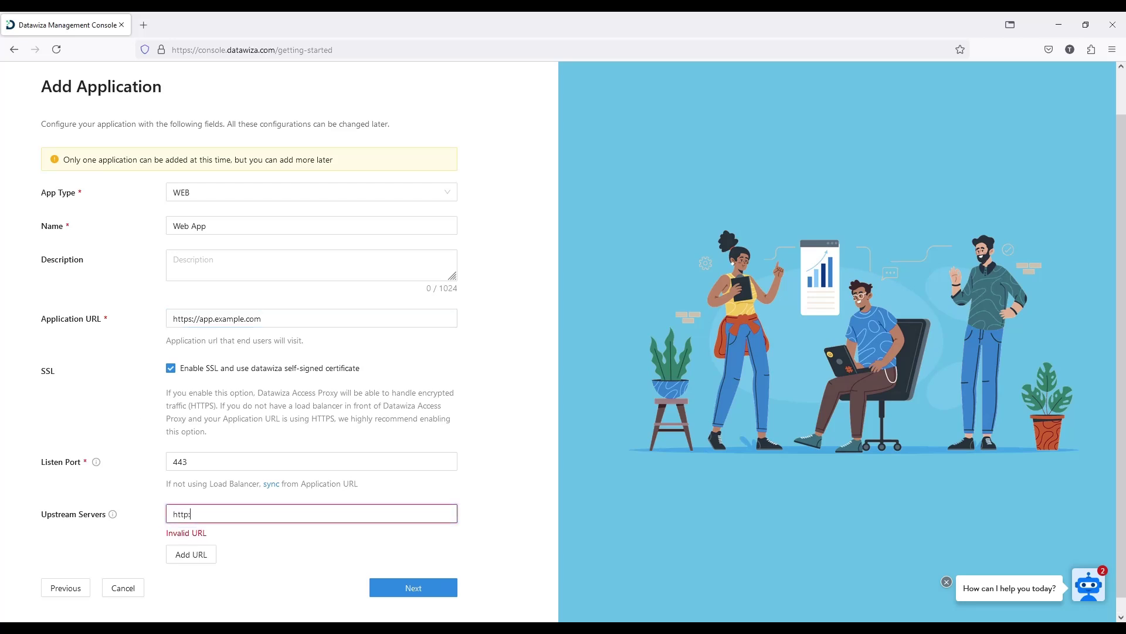
type("//localhost:9902")
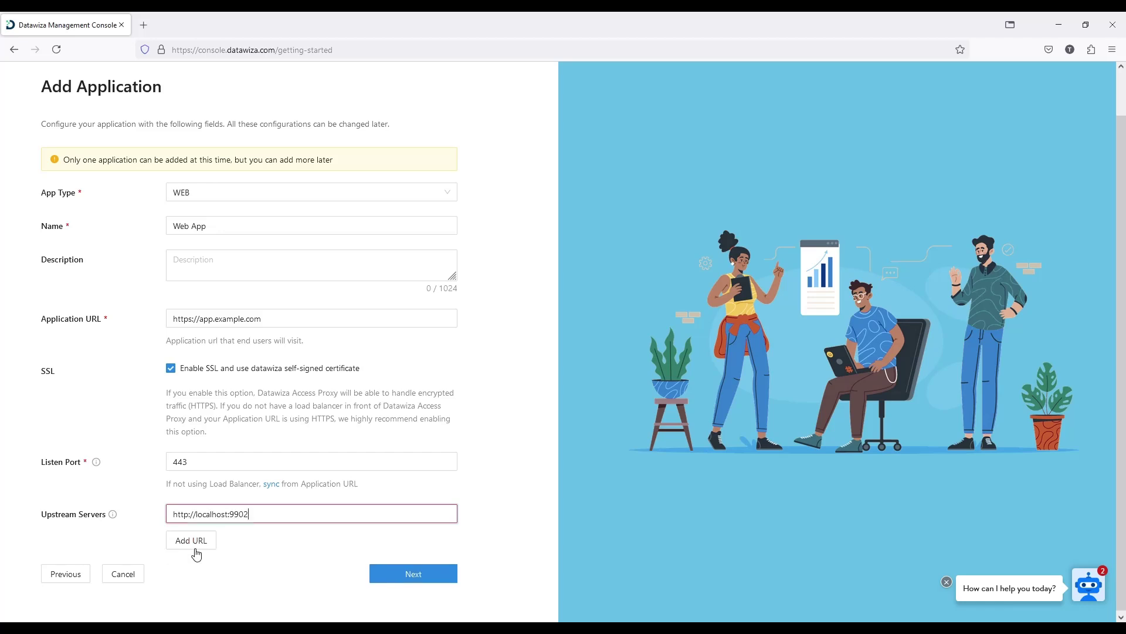
left_click(317, 564)
left_click(401, 569)
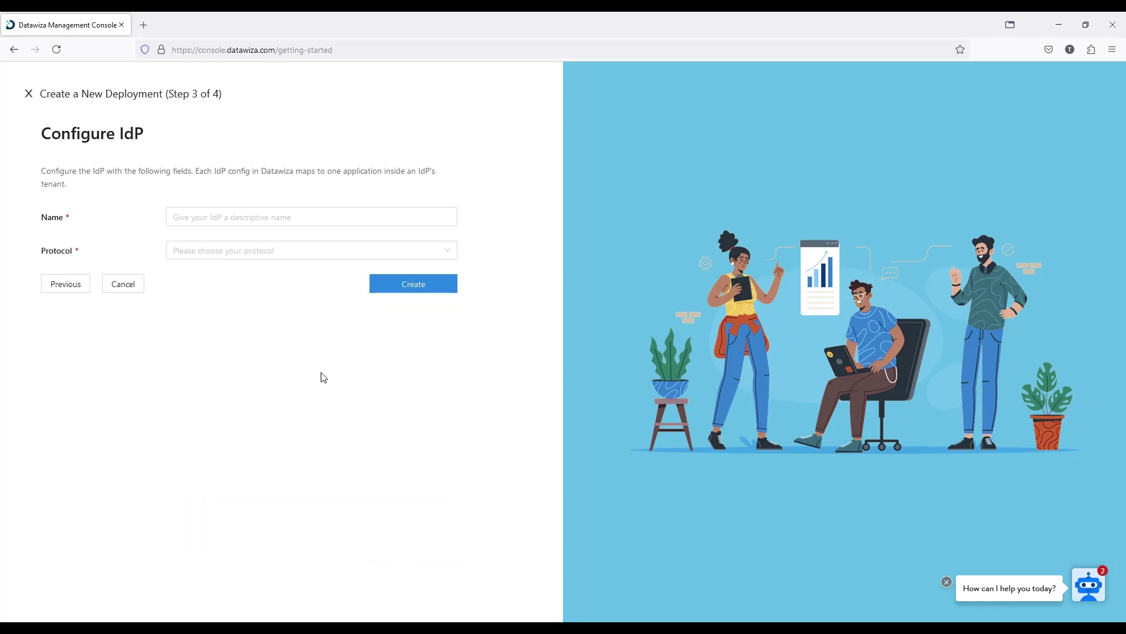
Name the identity provider 'External Id for Web app', using OIDC with Microsoft Entra External ID
left_click(226, 223)
type("E")
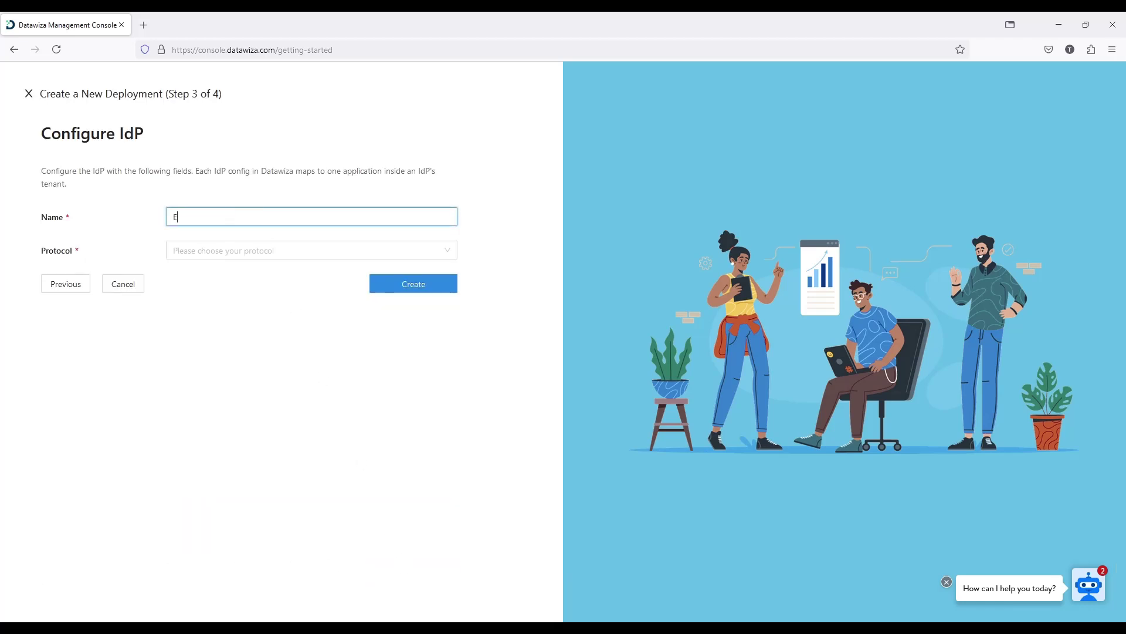
type("xternal Id for Web app")
left_click(220, 256)
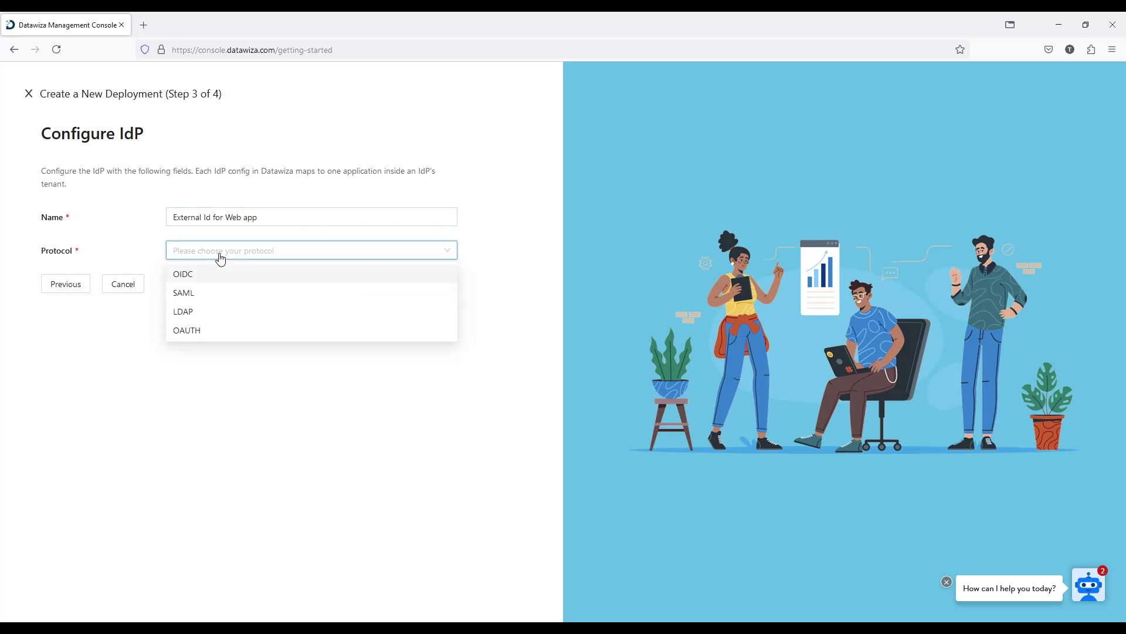
left_click(214, 273)
left_click(227, 286)
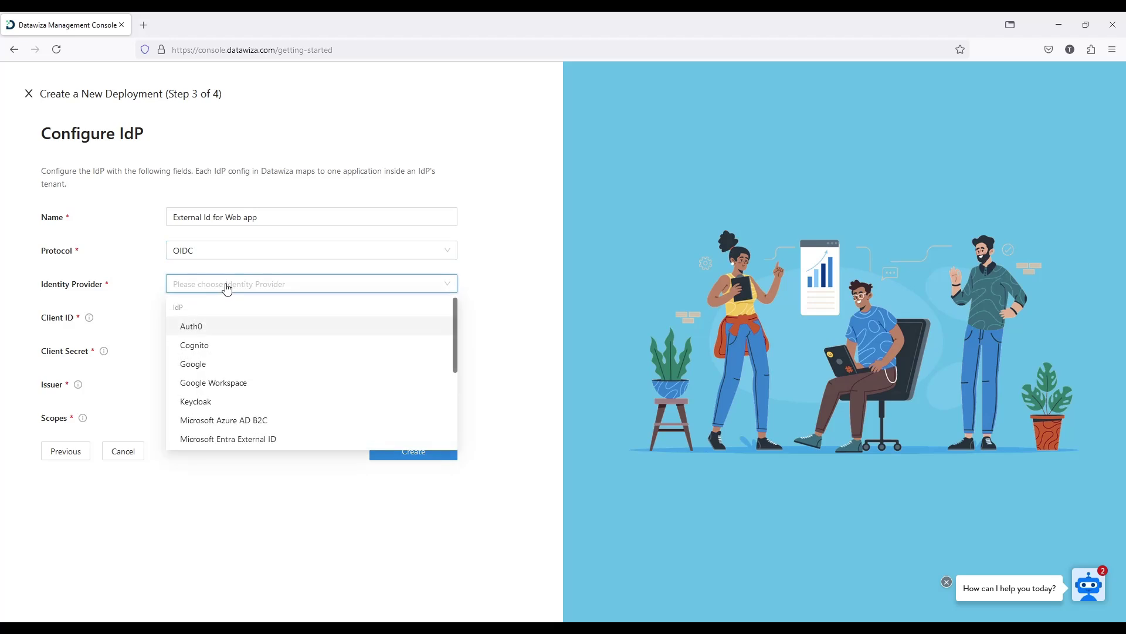
scroll(301, 418, "down", 2)
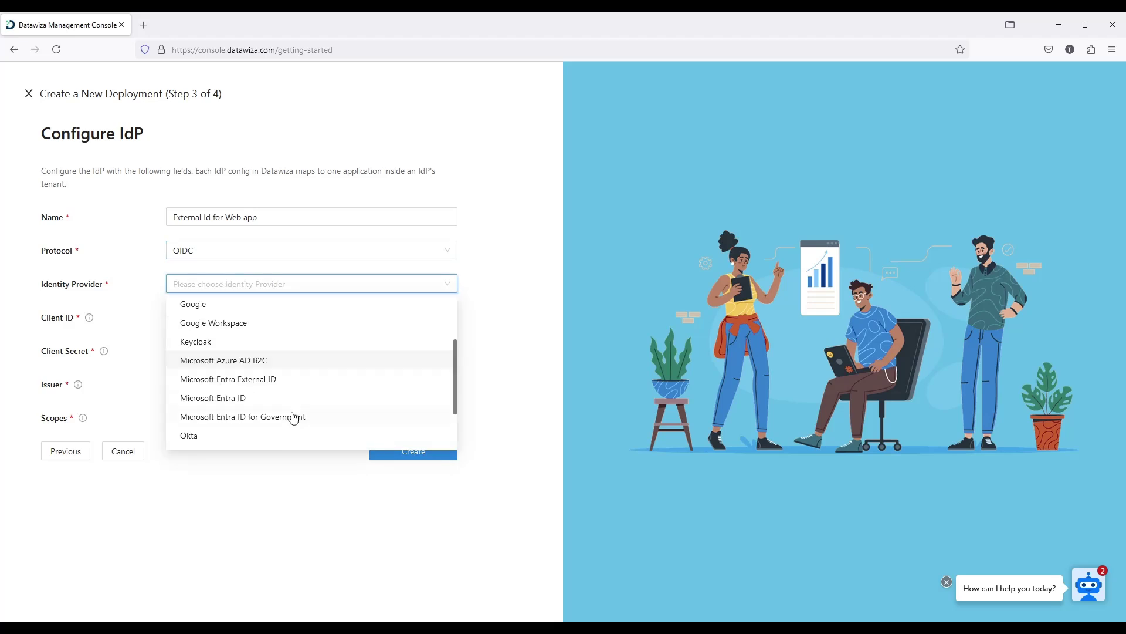
left_click(261, 380)
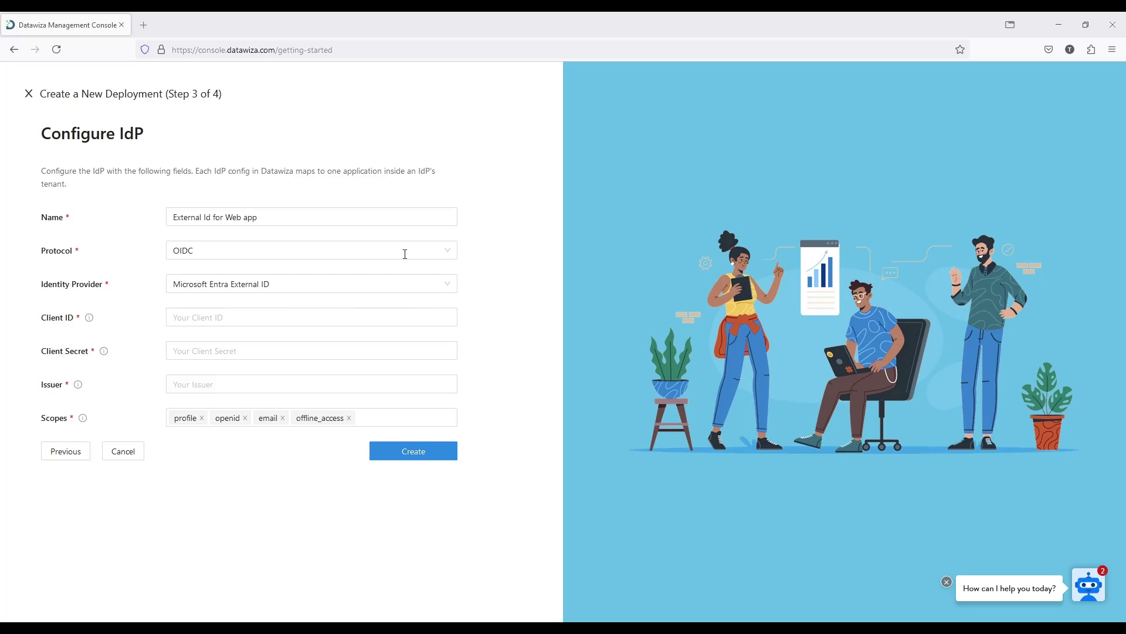
Paste the client ID, client secret and issuer URL, then create the deployment
left_click(222, 320)
type("56df5957-bde8-4012-bea7-ea0aa0aa0112")
left_click(828, 623)
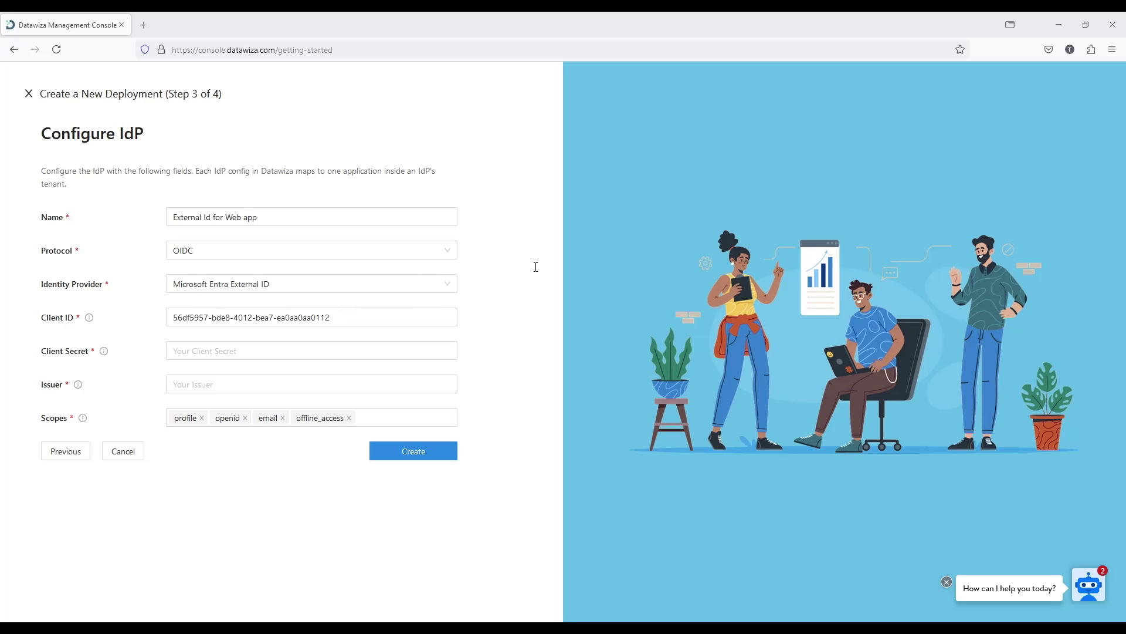
left_click(185, 355)
key("ctrl+v")
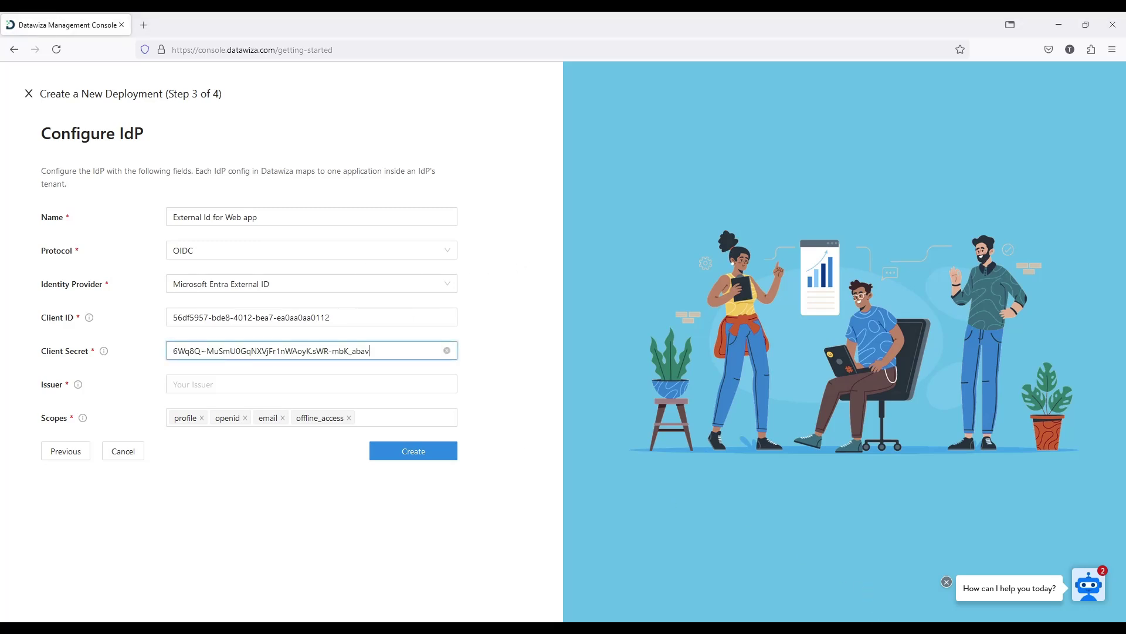
left_click(828, 626)
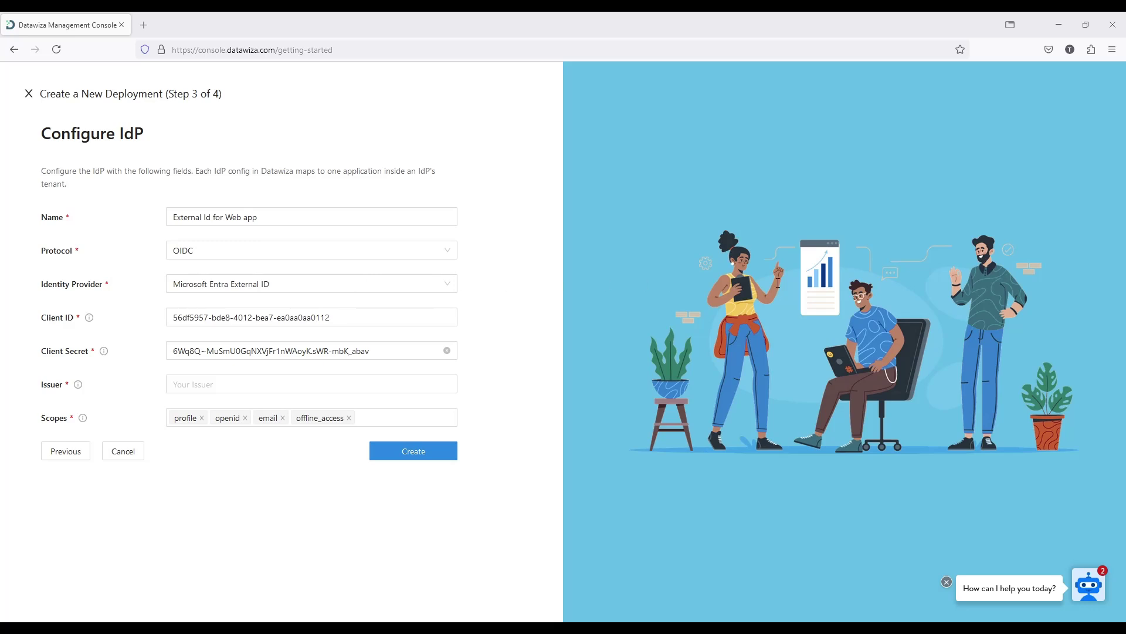
left_click(213, 382)
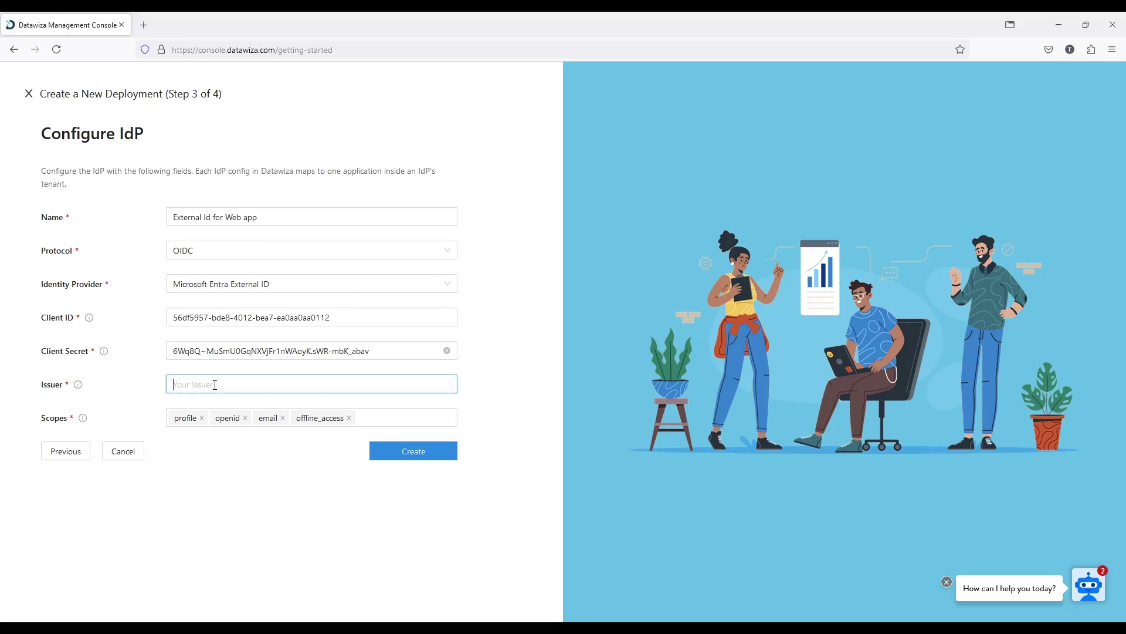
type("https://e5cd1fba-16ef-4f93-aec4-3d22be52f033.ciamlogin.com/e5cd1fba-16ef-4f93-aec4-3d22be52f033/v2.0")
left_click(241, 491)
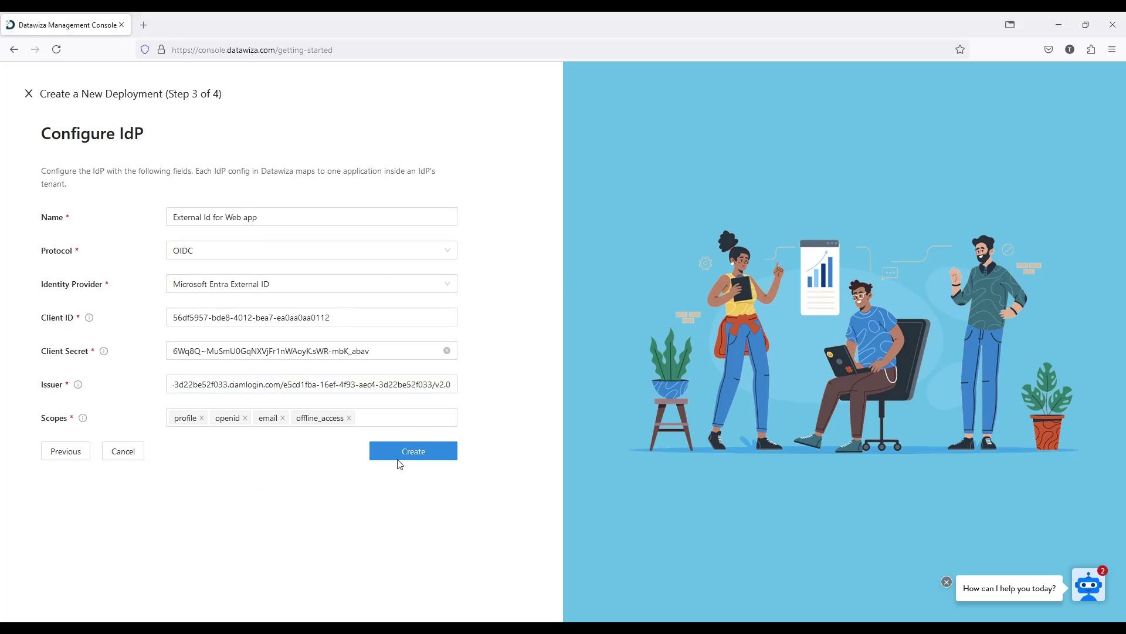
left_click(414, 456)
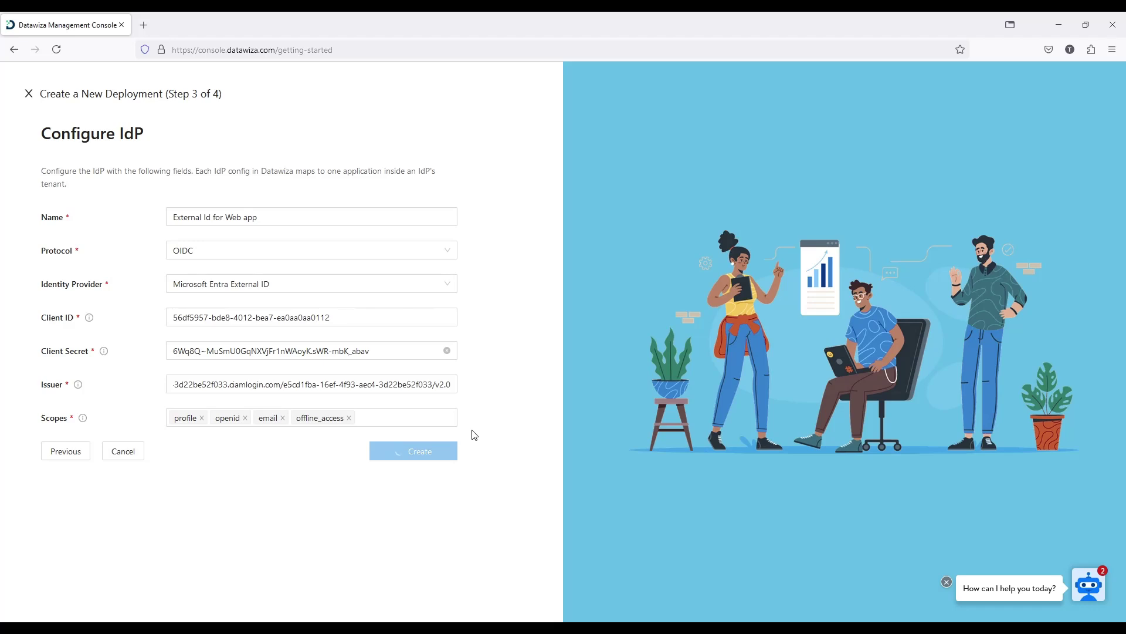
Copy the Step 1 Docker install command and Step 2 Access Proxy run command, then finish setup
scroll(470, 435, "down", 2)
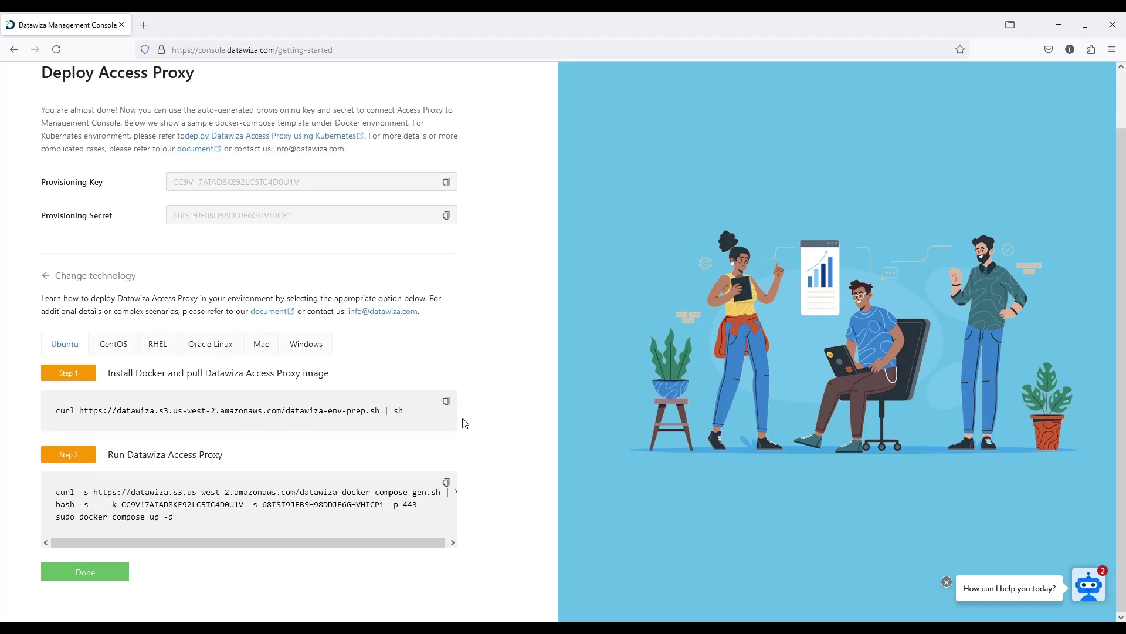
left_click(451, 404)
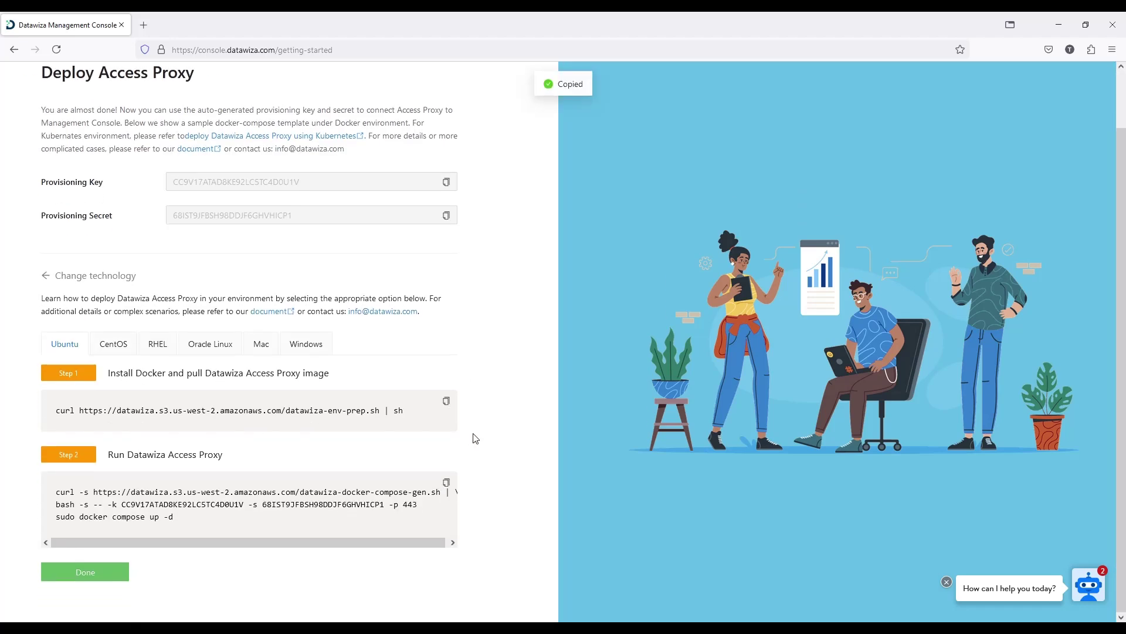
left_click(447, 483)
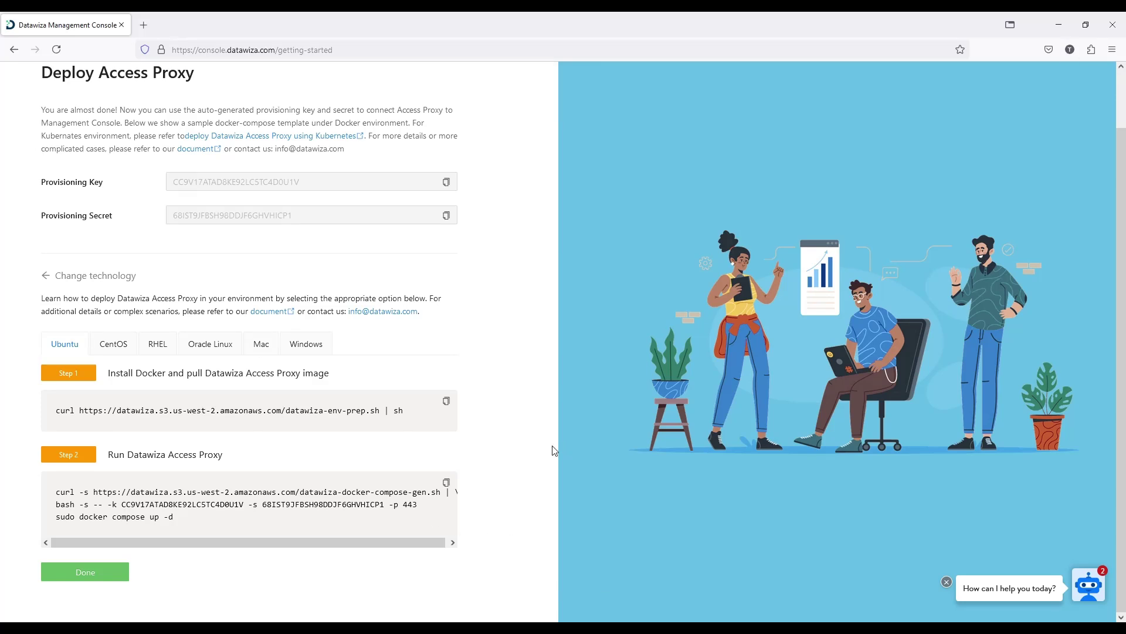
left_click(88, 573)
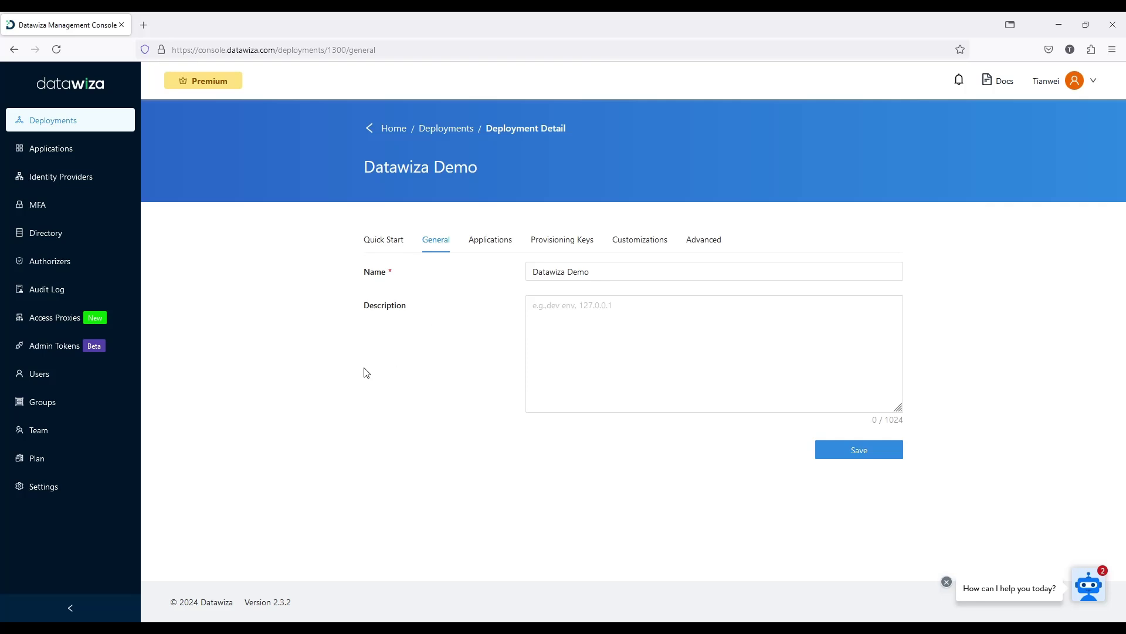
Add an attribute pass on Web App sending the email field as a Header
left_click(501, 240)
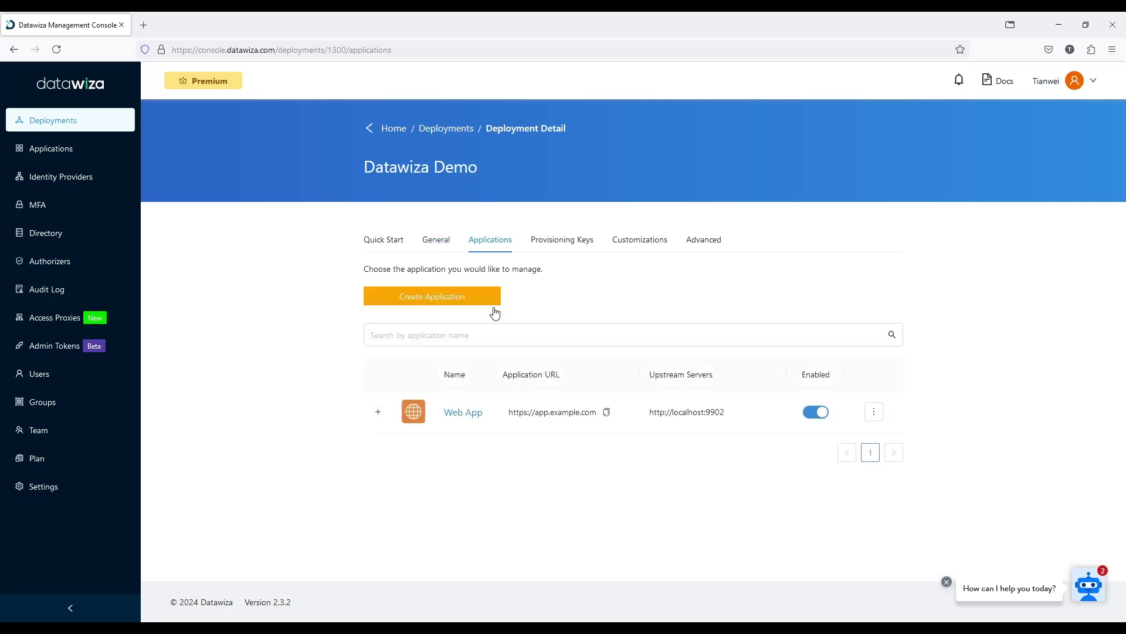
left_click(464, 412)
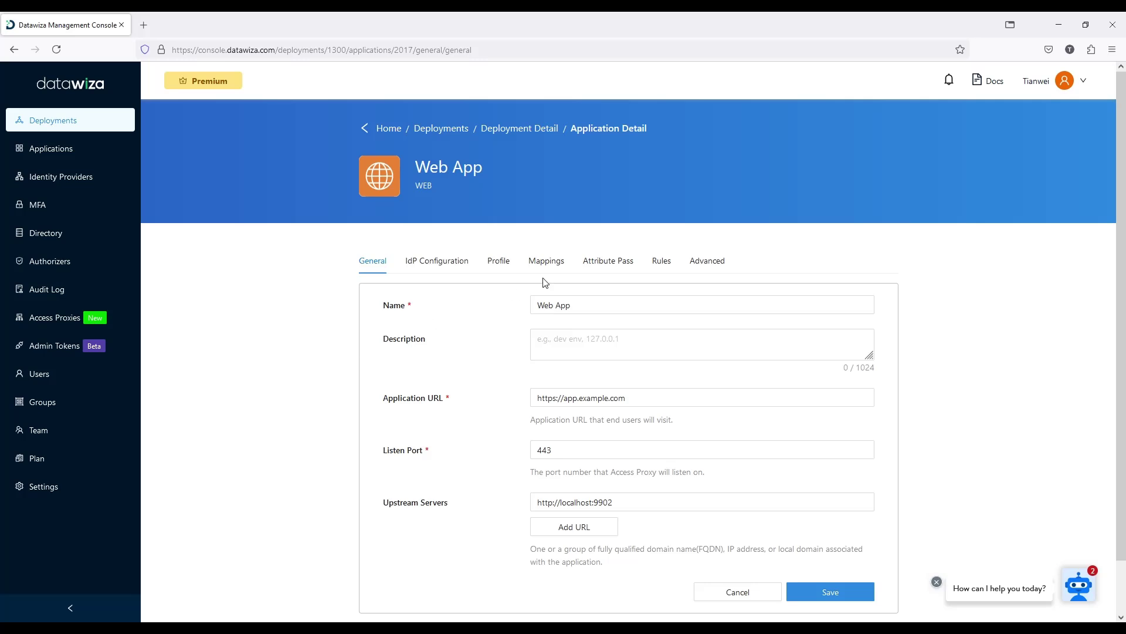
left_click(604, 264)
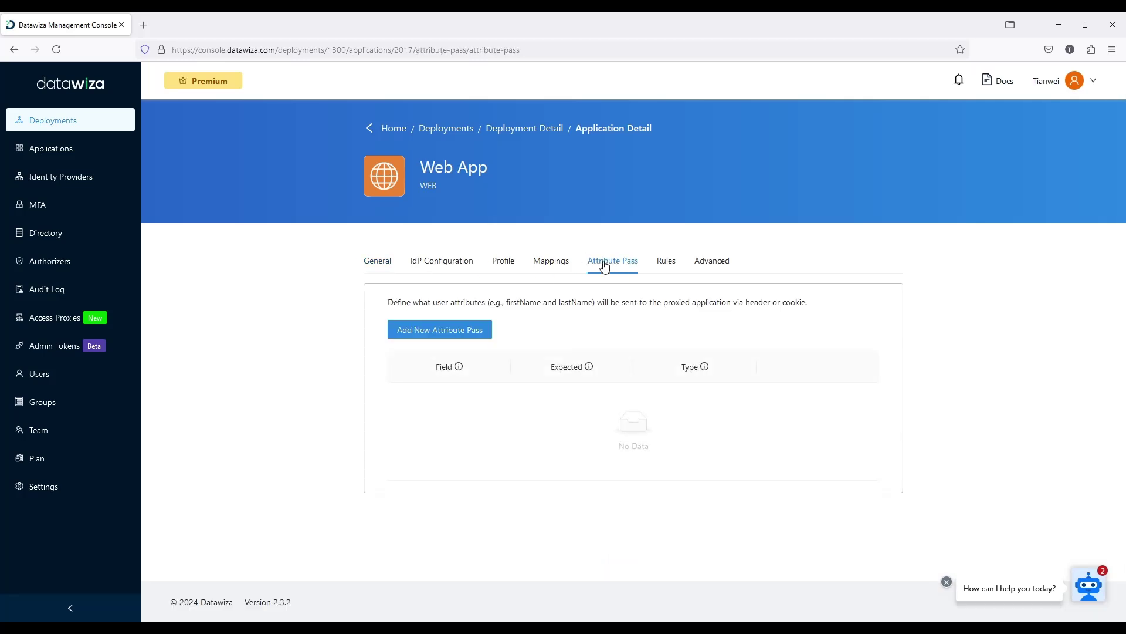
left_click(464, 342)
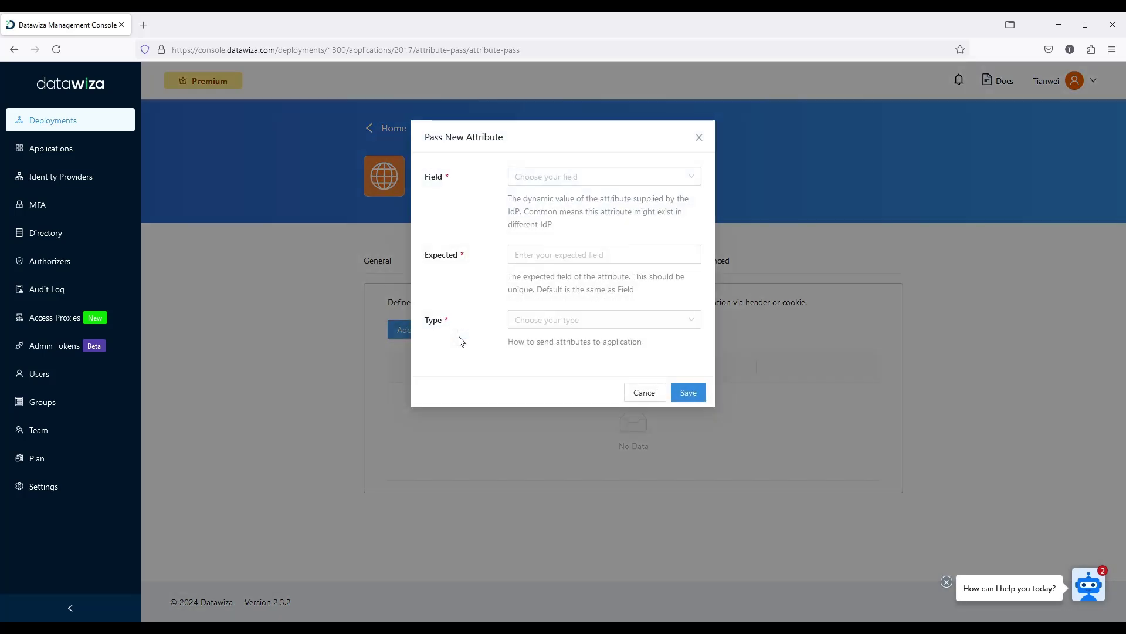
left_click(554, 184)
left_click(542, 257)
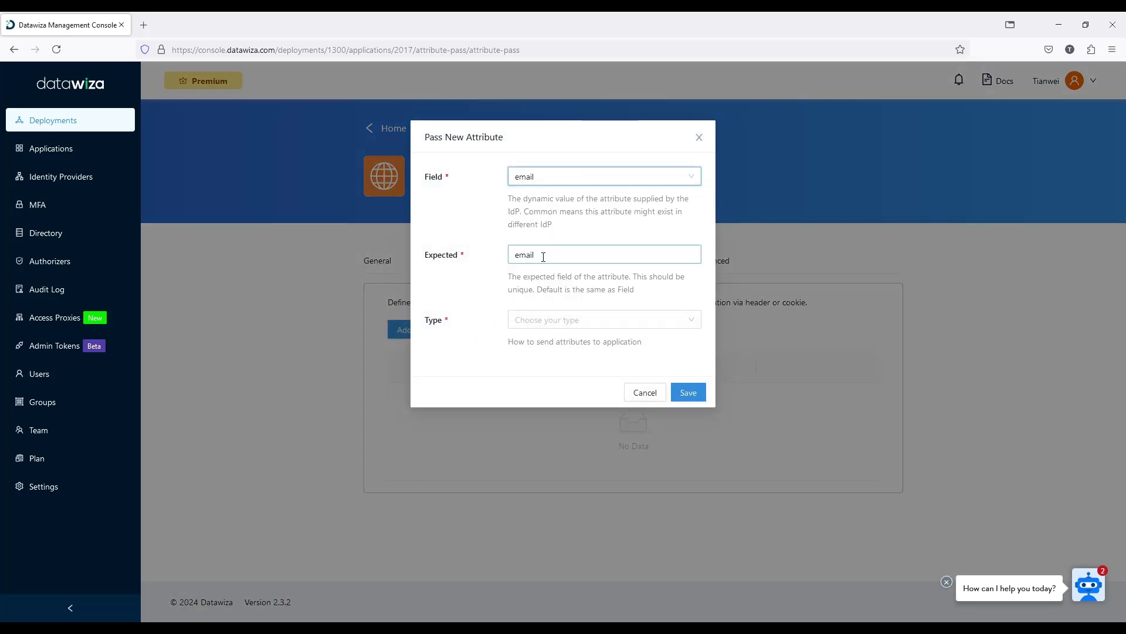
left_click(573, 320)
left_click(557, 346)
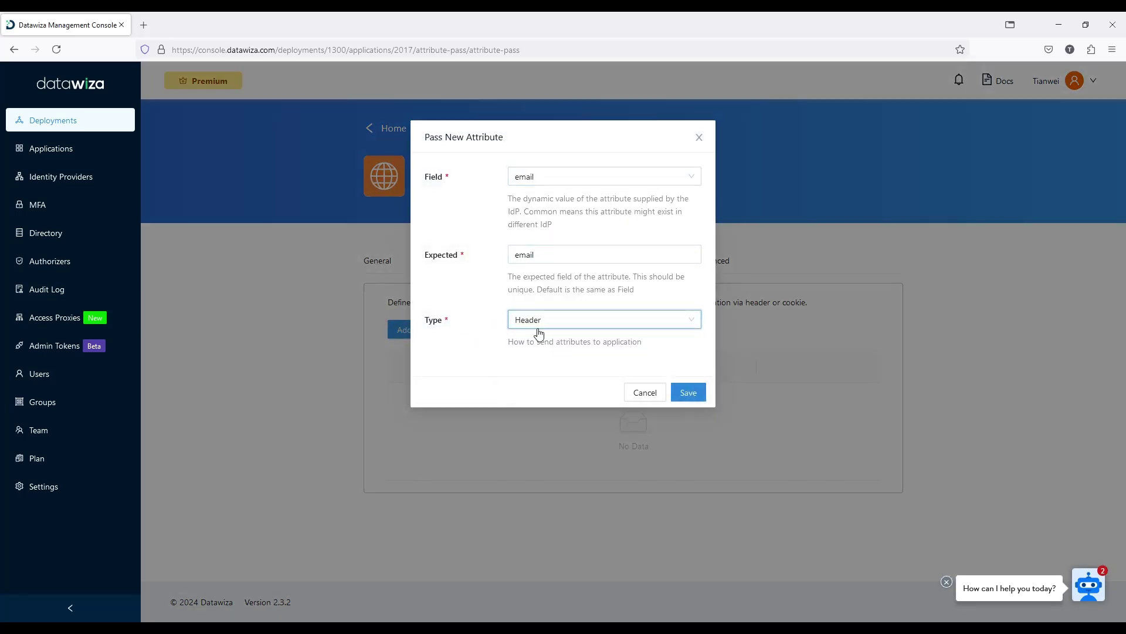
left_click(688, 392)
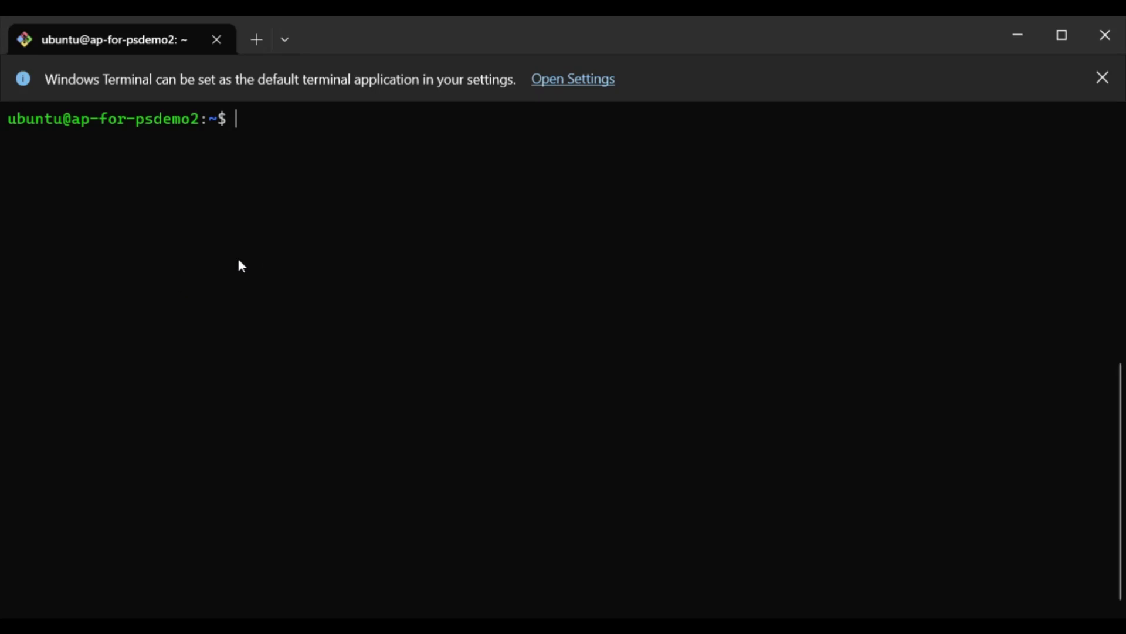
Run the pasted environment prep command, then paste and run the Access Proxy docker compose commands
type("curl https://datawiza.s3.us-west-2.amazonaws.com/datawiza-env-prep.sh | sh")
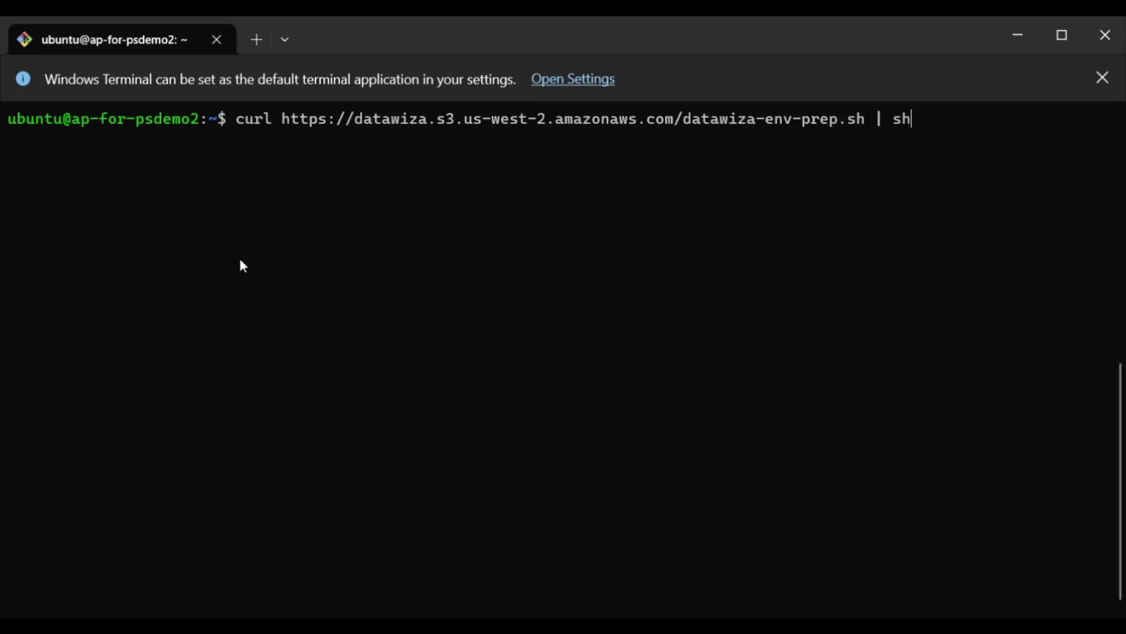
key("Return")
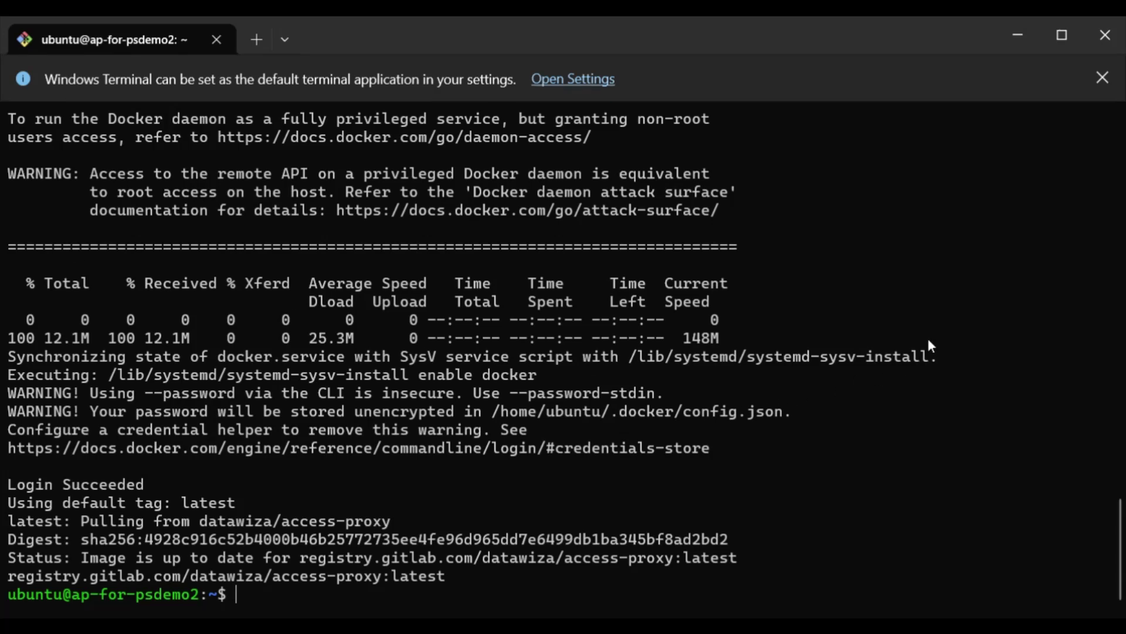
key("ctrl+v")
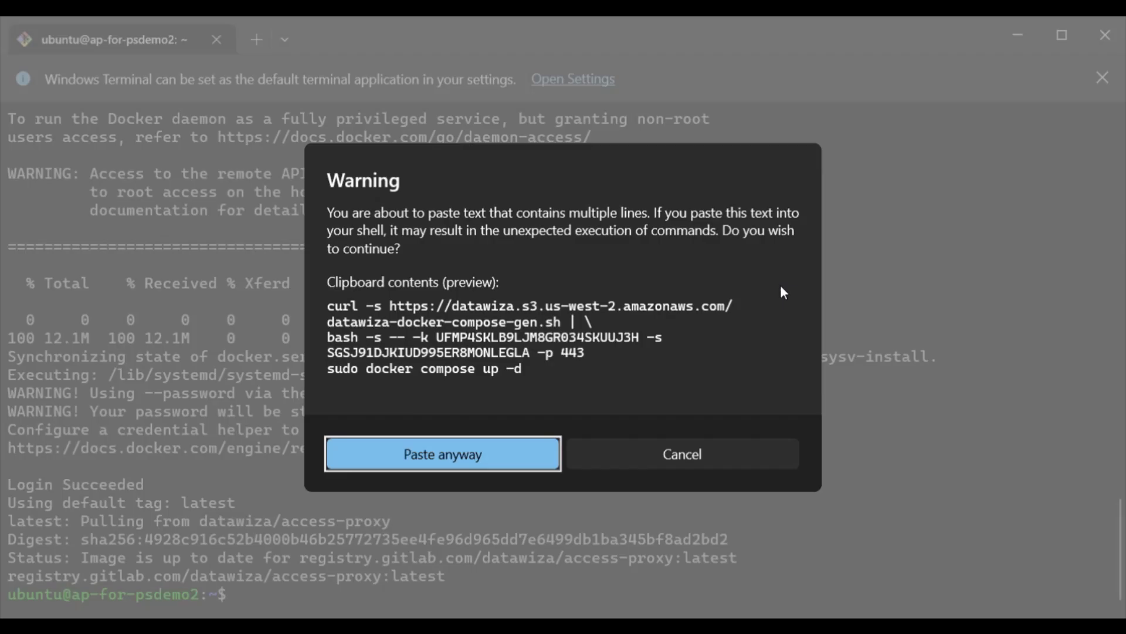
key("Return")
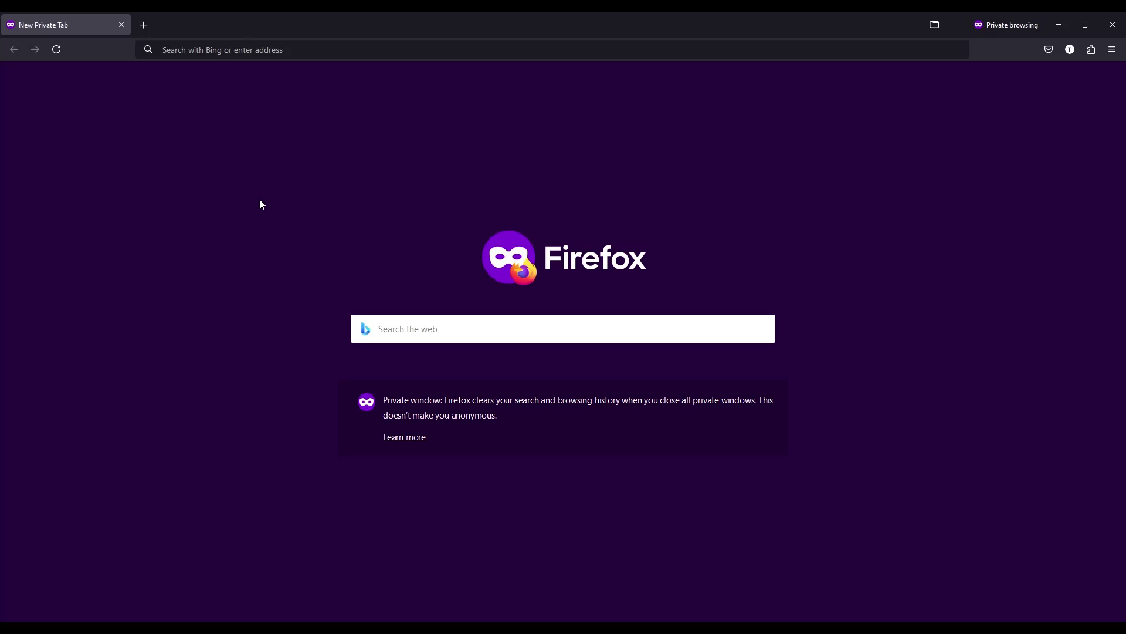
type("https://app.example.com/")
key("Return")
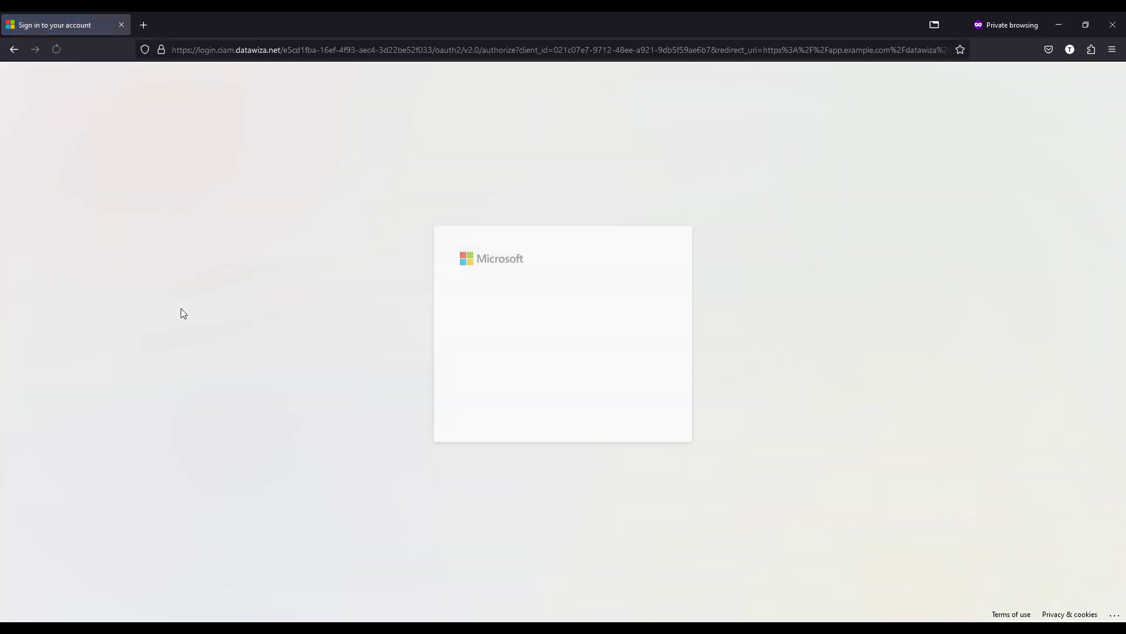
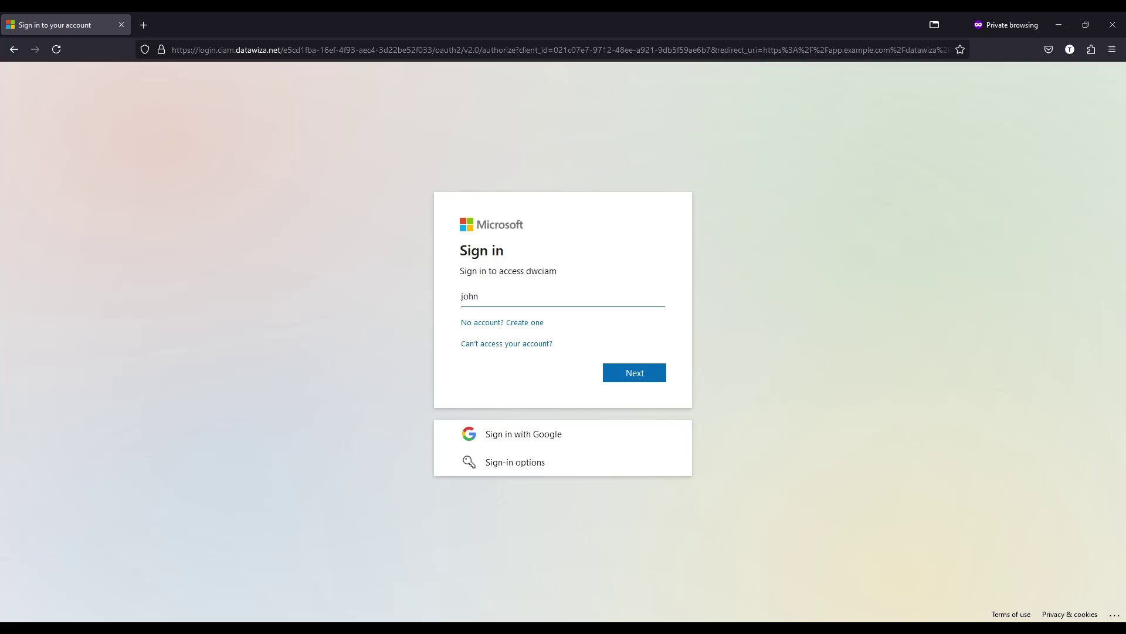
key("Return")
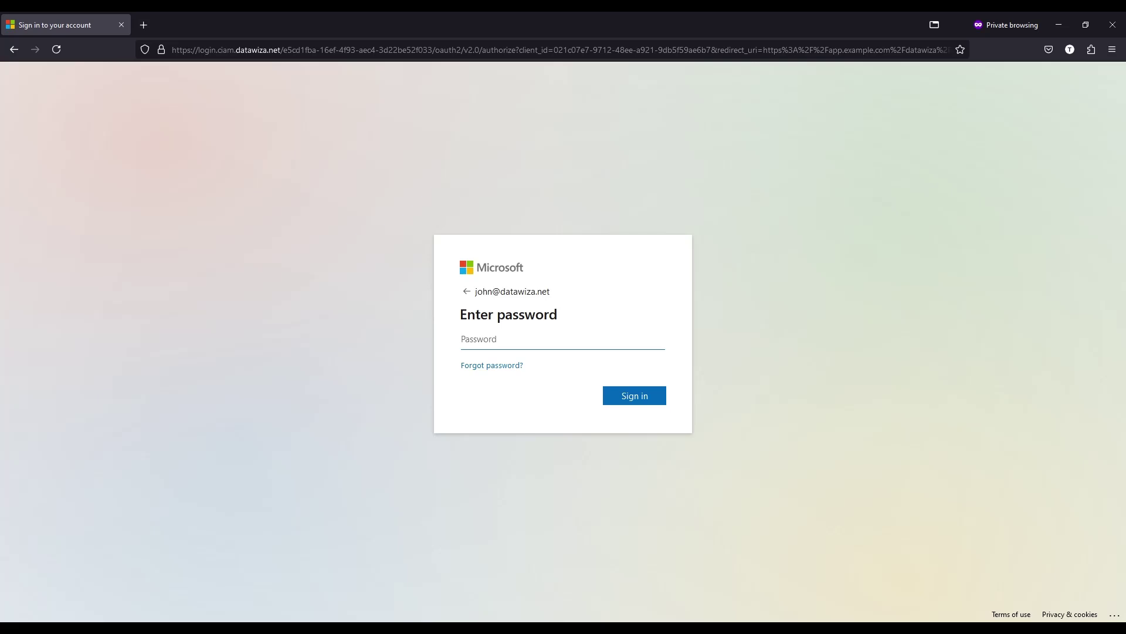
type("••••••••")
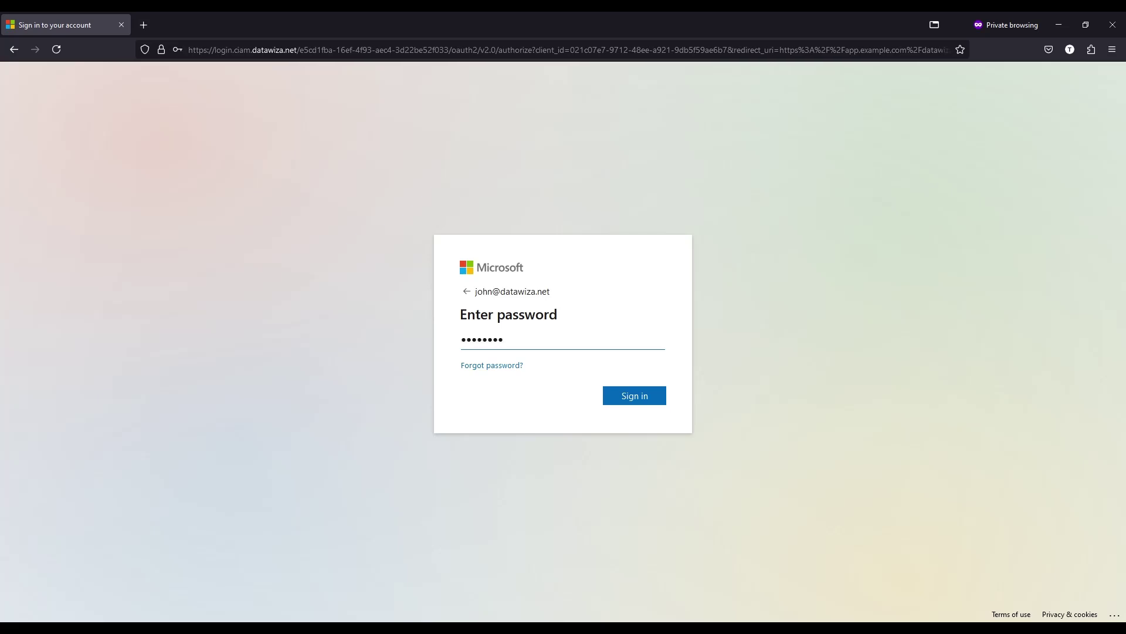
type("•")
key("Return")
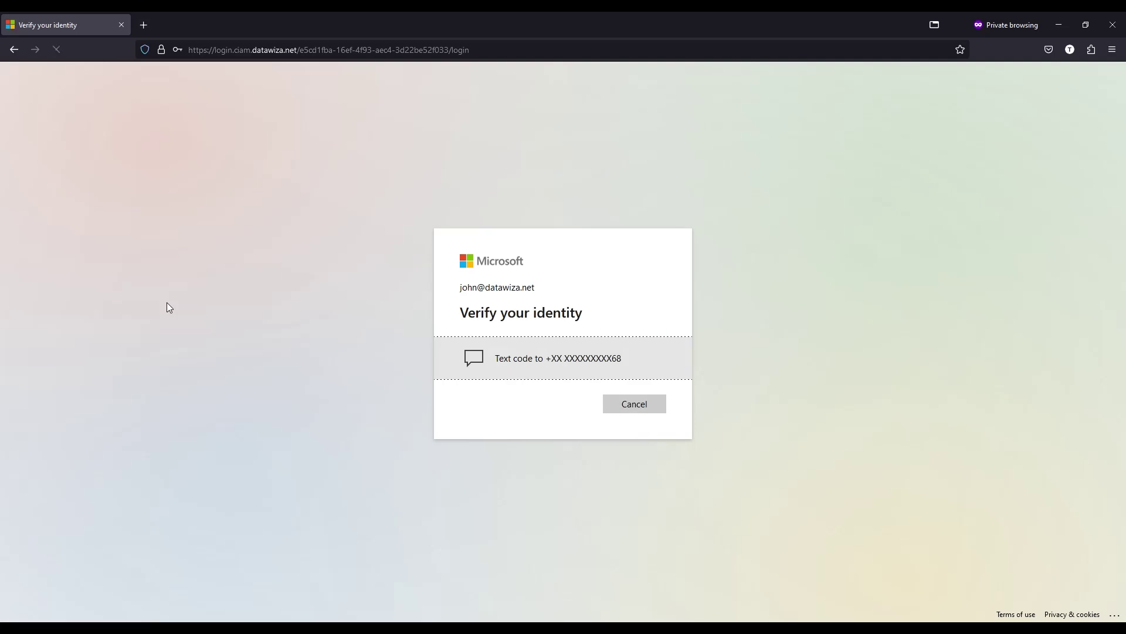
Verify with the code sent by text message and choose to stay signed in
left_click(620, 358)
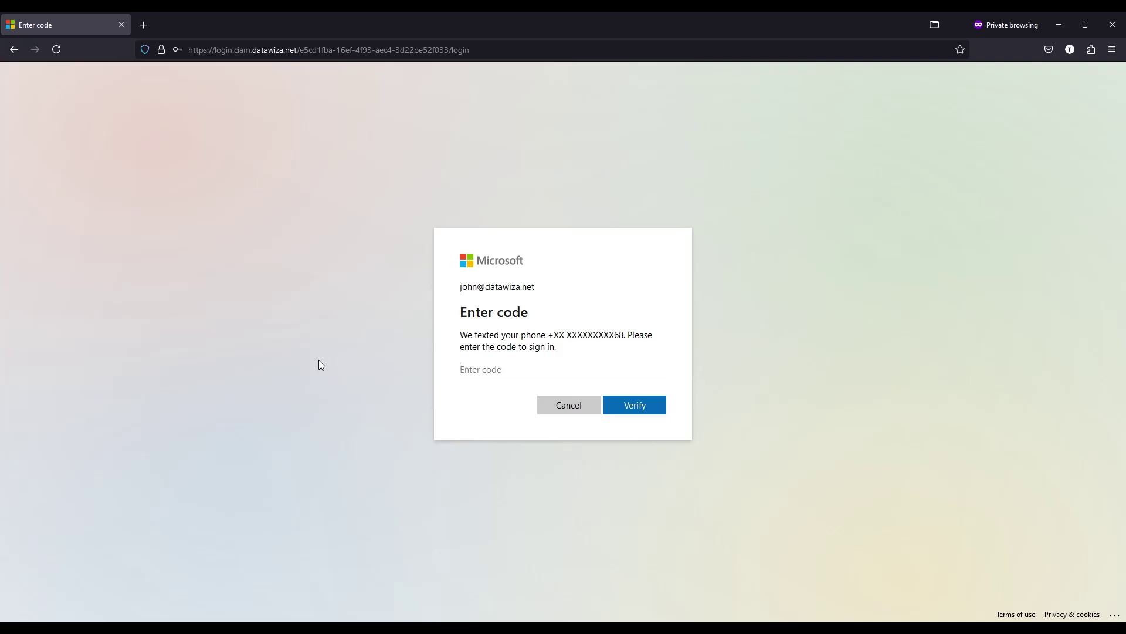
left_click(644, 406)
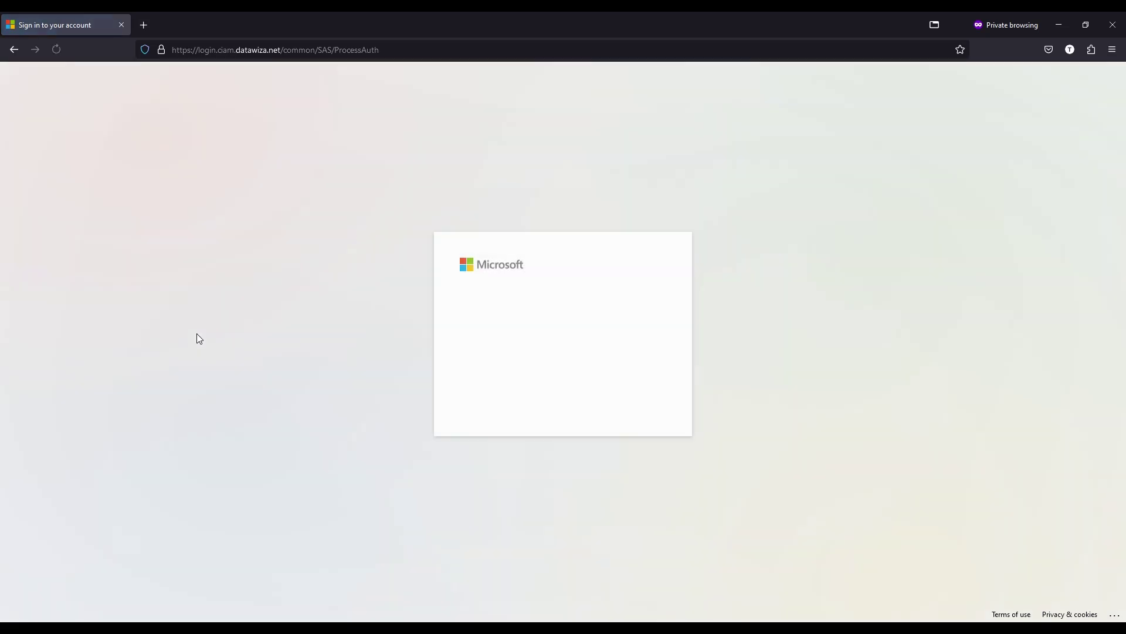
left_click(644, 401)
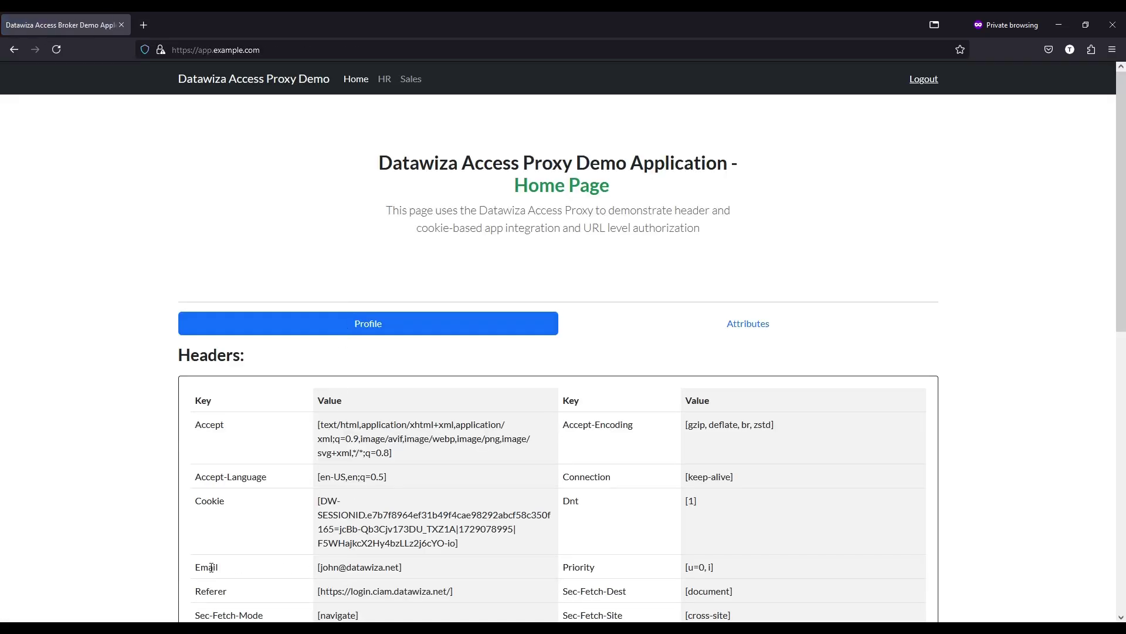
Highlight the Email row in the demo app's Headers table to confirm the signed-in user's address, then deselect it
left_click_drag(193, 569, 437, 572)
left_click(460, 561)
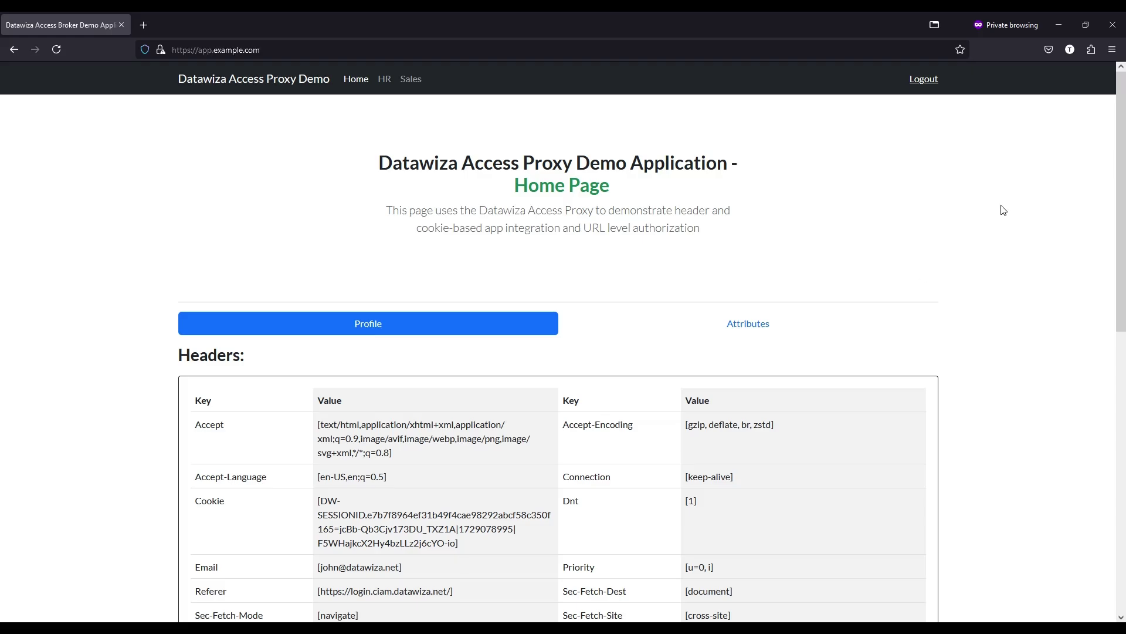